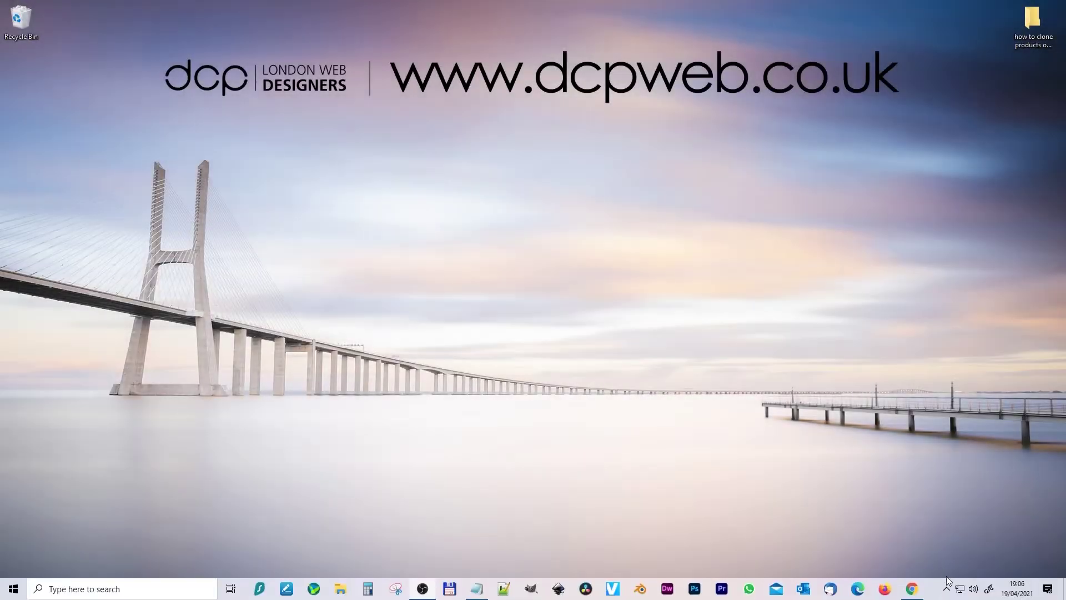
# - Open the T-Shirt LoCo homepage in Chrome and advance the hero slider to the next slide
pyautogui.click(913, 589)
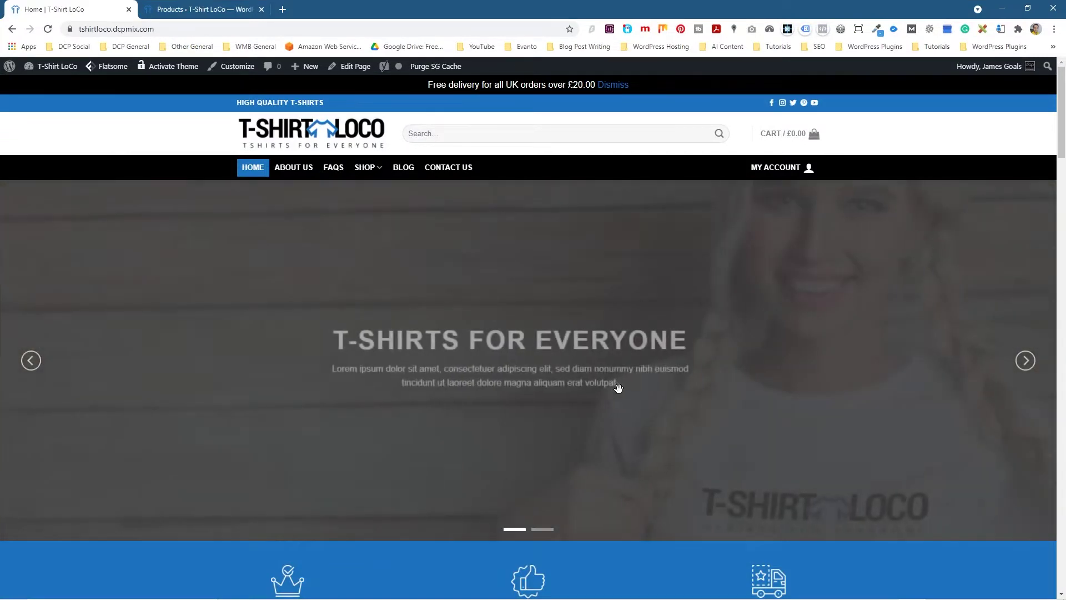
pyautogui.moveTo(616, 388); pyautogui.dragTo(292, 365)
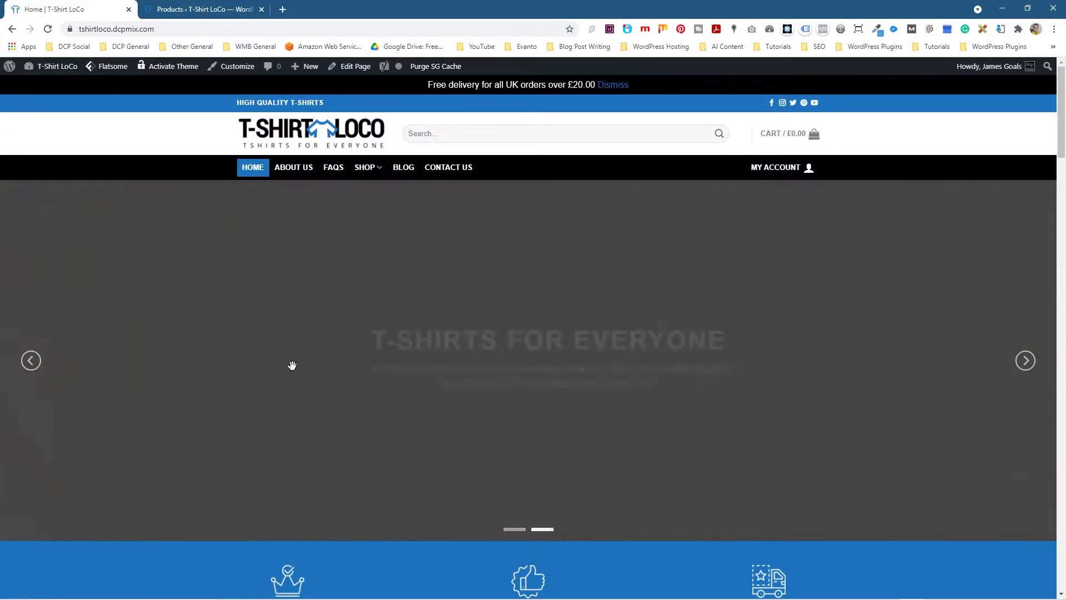
pyautogui.scroll(-8, 577, 445)
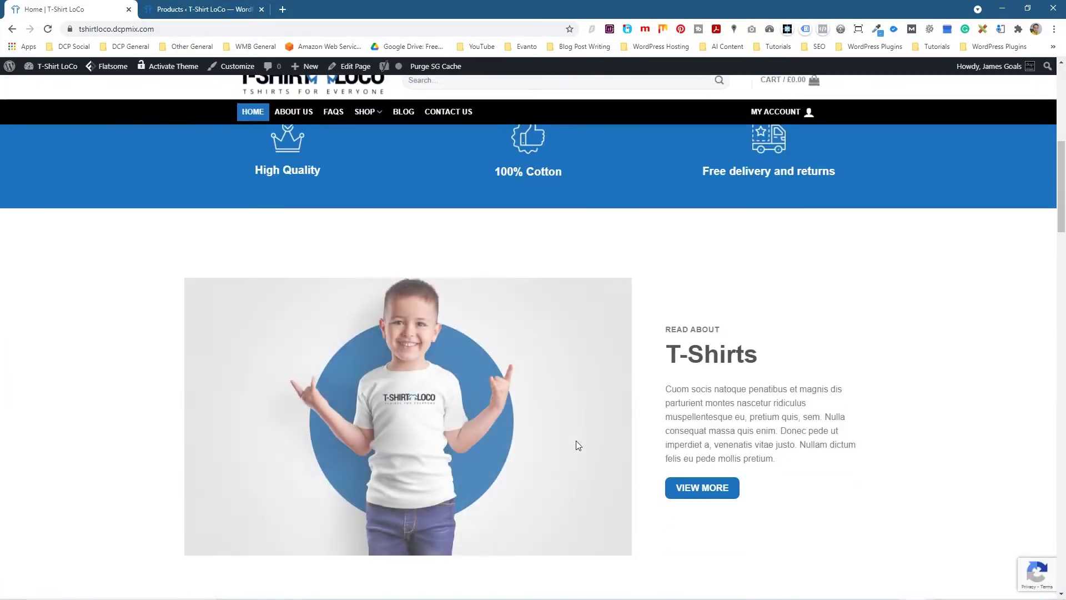
pyautogui.scroll(8, 577, 445)
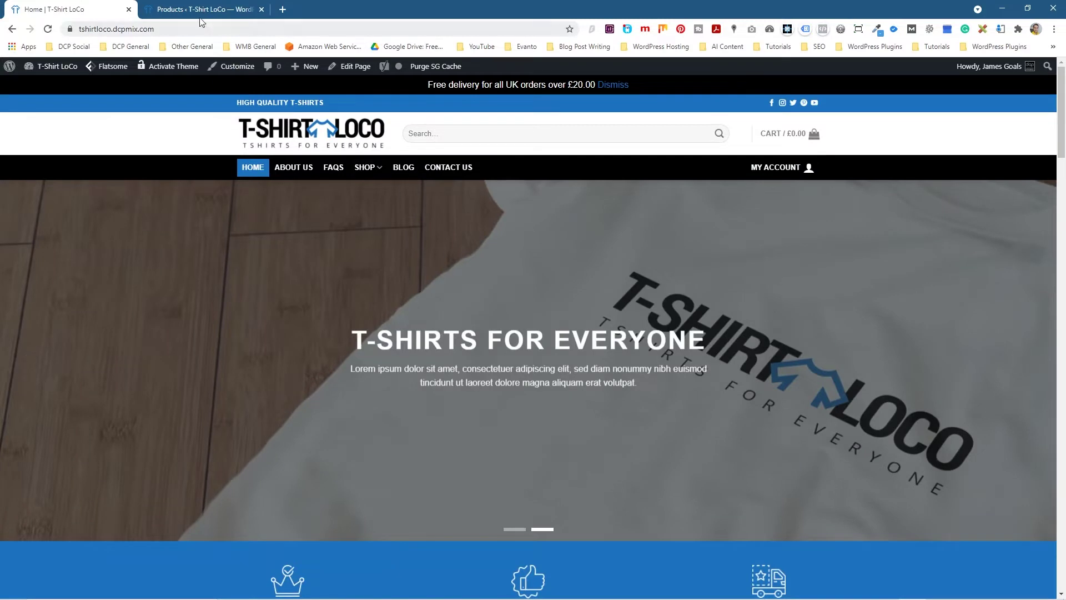
# - Show the full WooCommerce Products admin list of 37 items
pyautogui.click(201, 10)
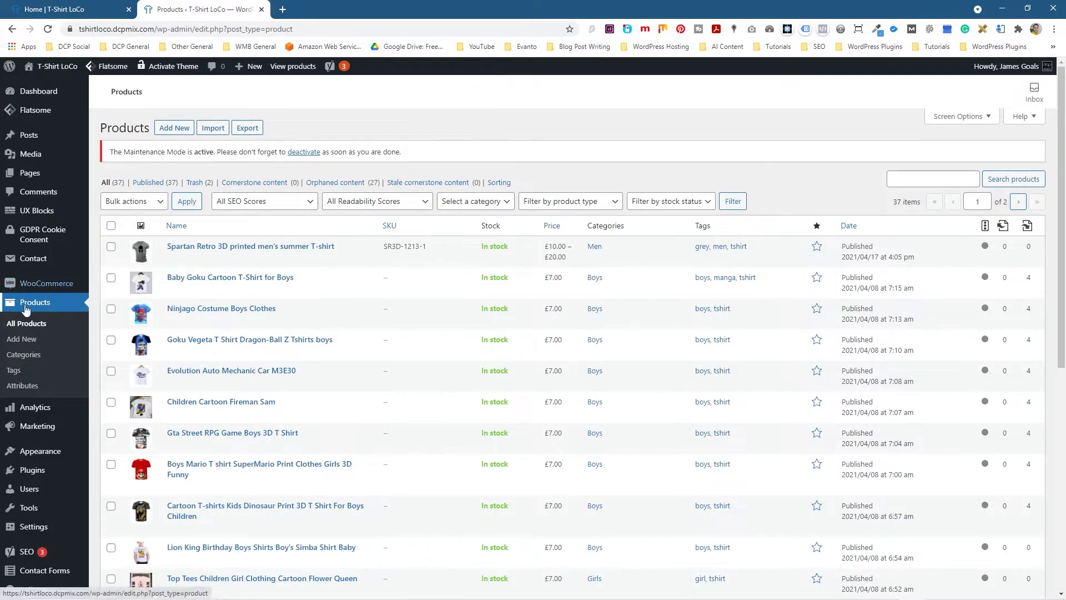
pyautogui.click(29, 328)
pyautogui.moveTo(42, 287)
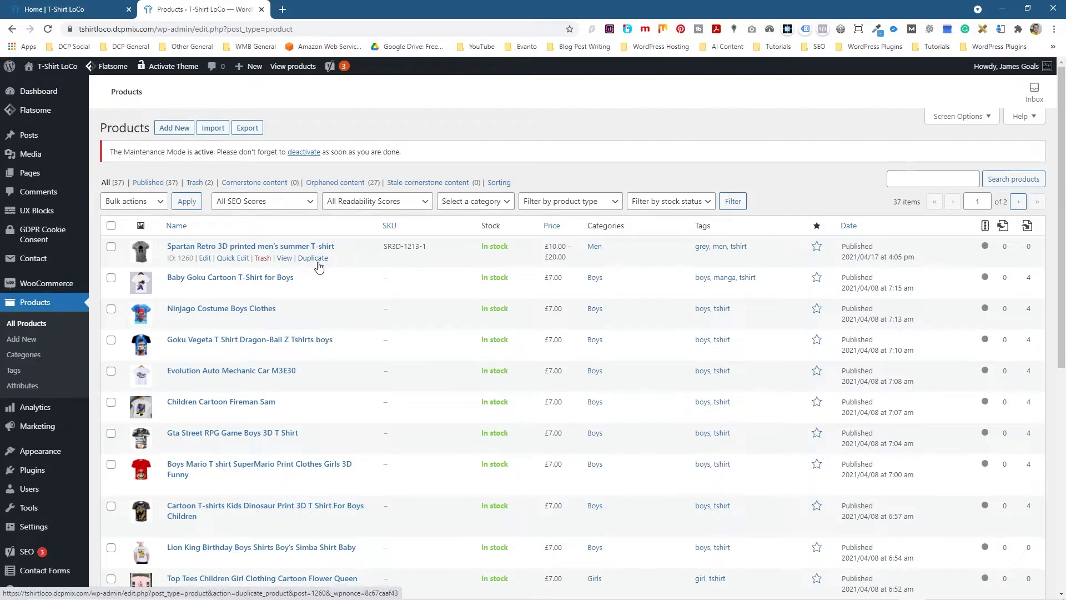
# - From the Pages list, view the Home front page on the live site, then close it
pyautogui.click(25, 175)
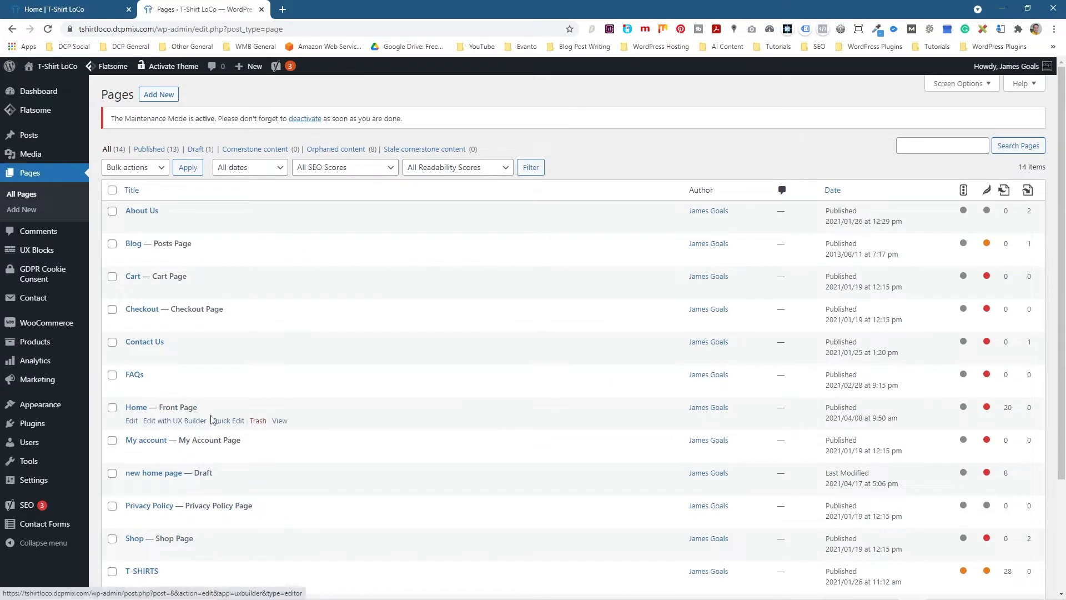
pyautogui.moveTo(26, 141)
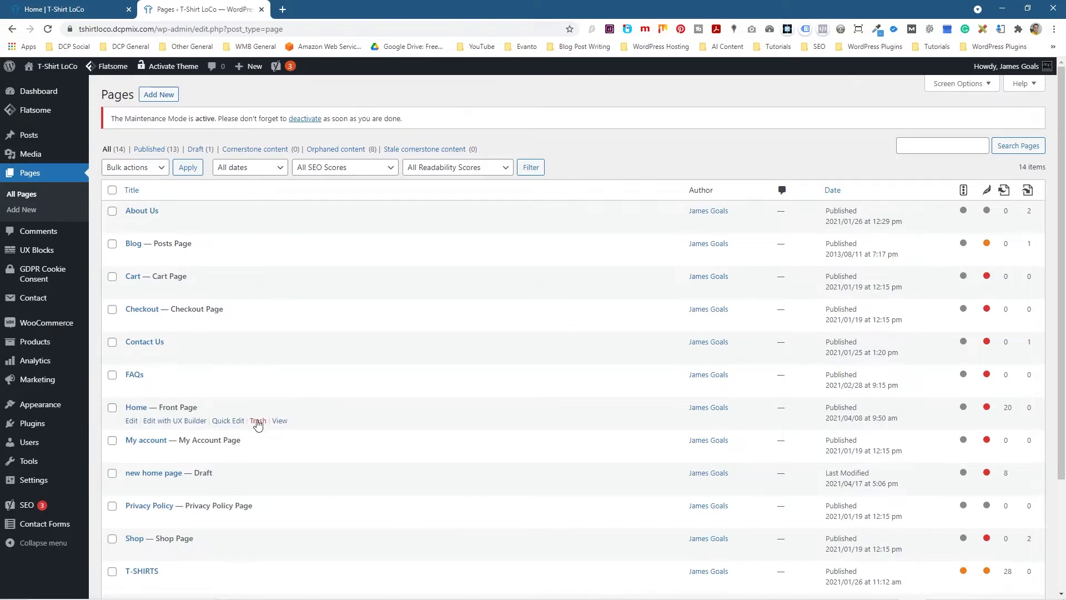
pyautogui.click(279, 422)
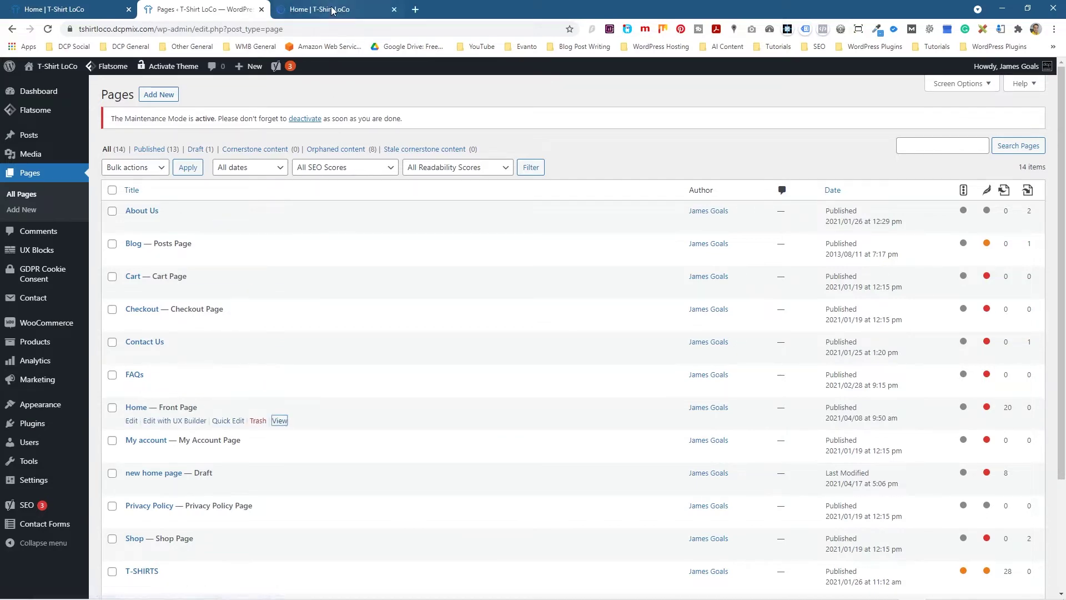
pyautogui.scroll(-9, 536, 500)
pyautogui.scroll(10, 533, 502)
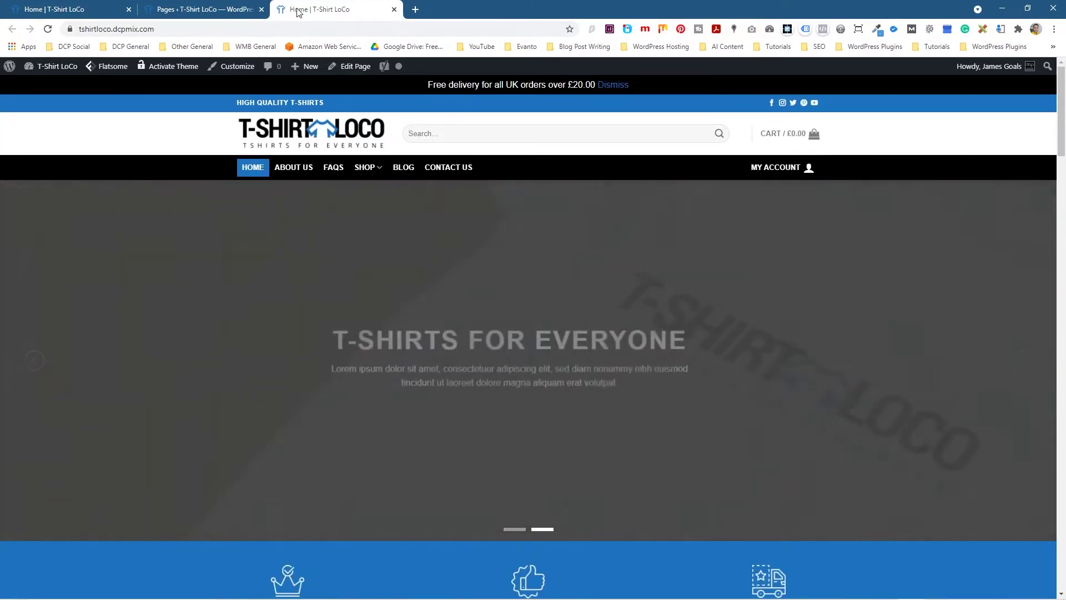
pyautogui.click(394, 10)
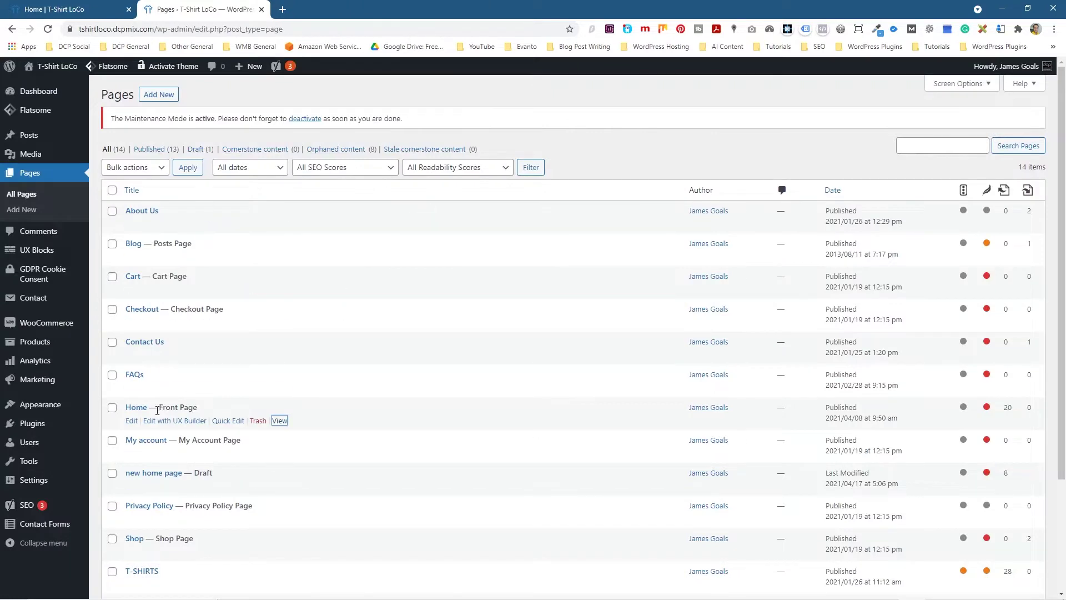
# - Preview the 'new home page' draft, close the preview, then go to Installed Plugins
pyautogui.scroll(-3, 267, 488)
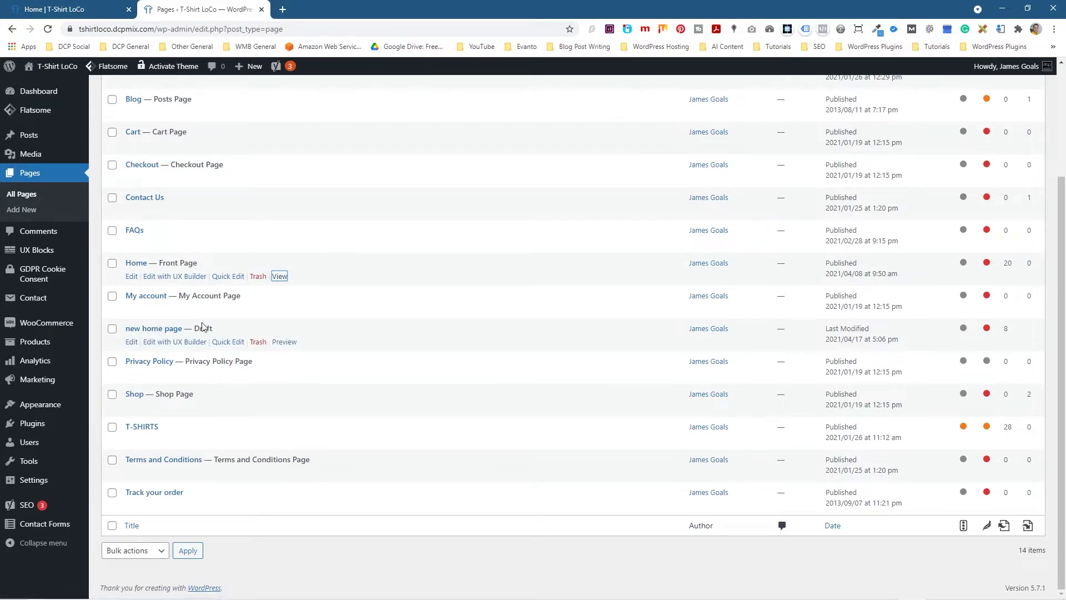
pyautogui.click(284, 341)
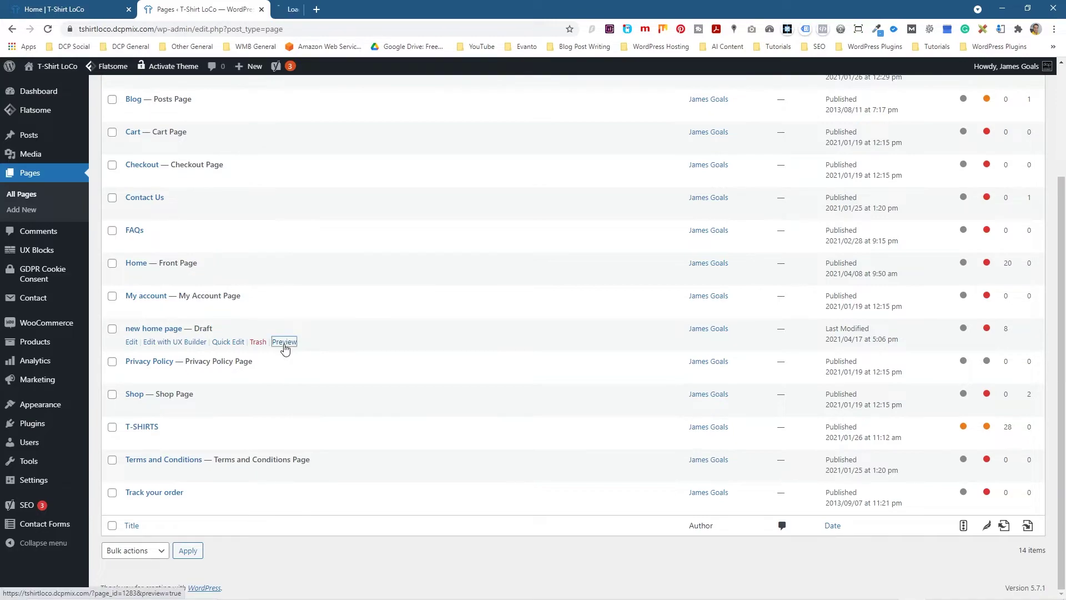
pyautogui.click(355, 10)
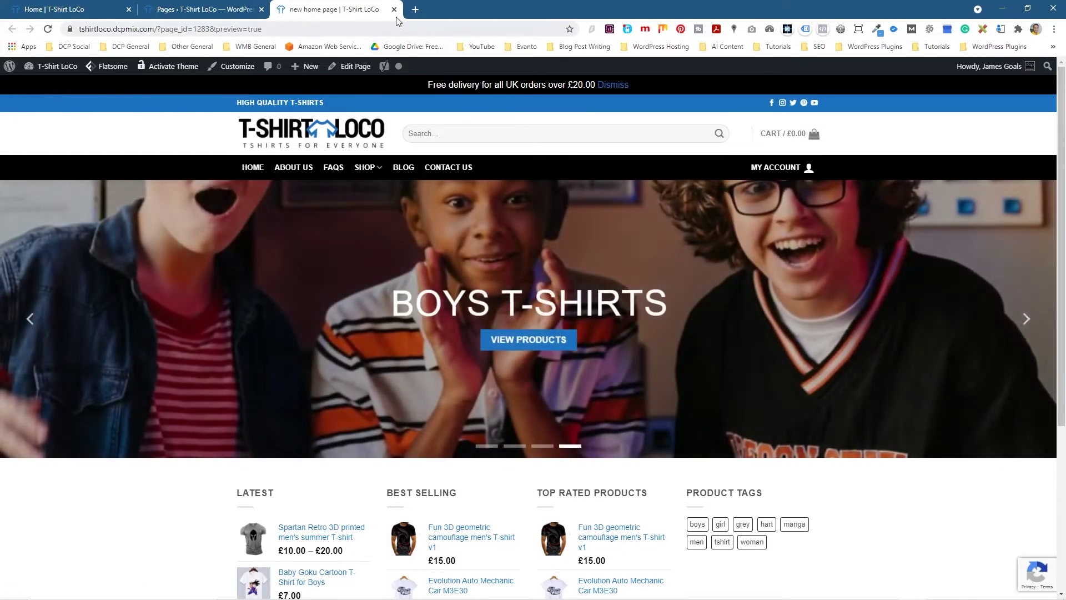
pyautogui.click(394, 9)
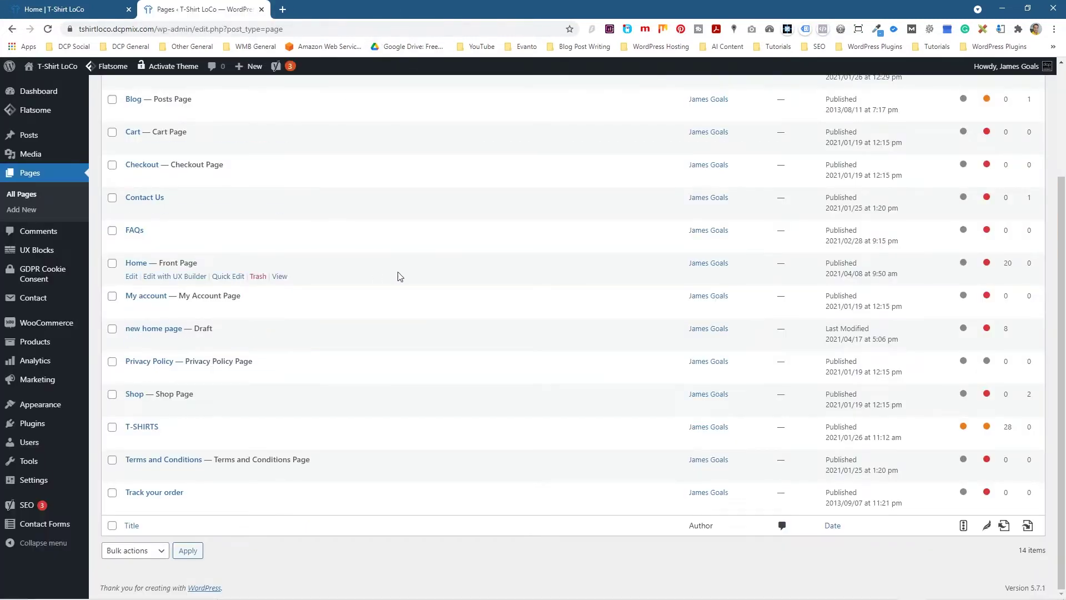
pyautogui.click(34, 427)
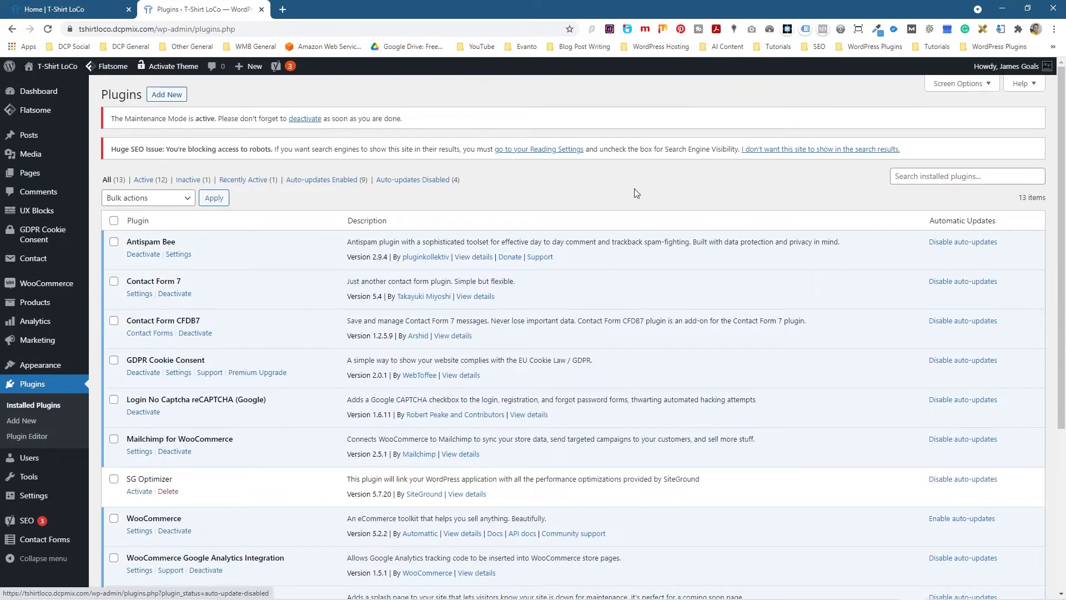
# - Find 'Yoast Duplicate Post' under Add New Plugins, install and activate it, then return to Products
pyautogui.click(165, 96)
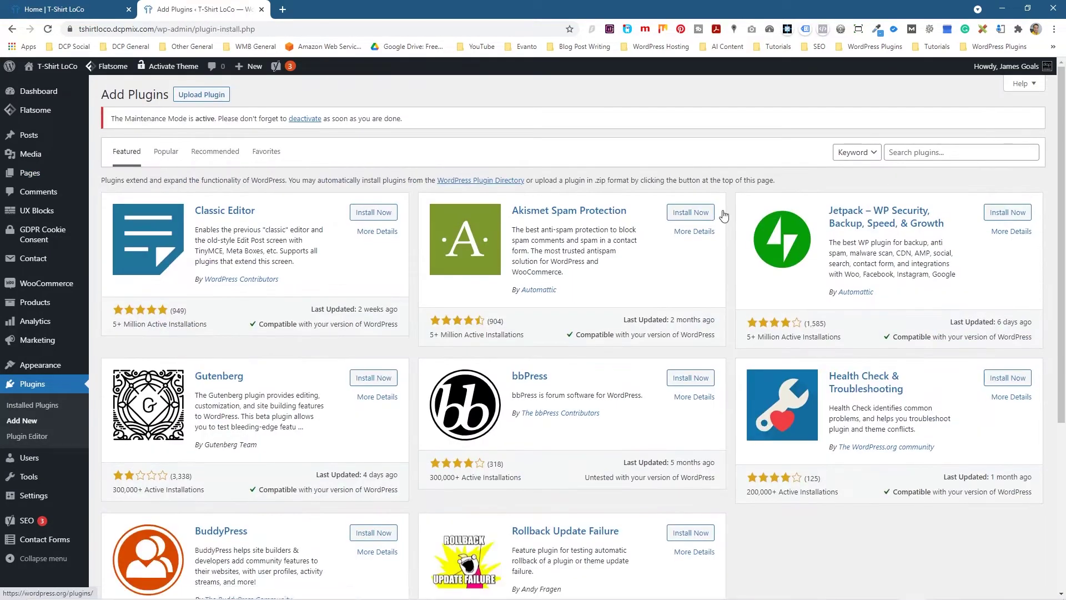
pyautogui.click(911, 153)
pyautogui.write('Yoast Duplicate Post')
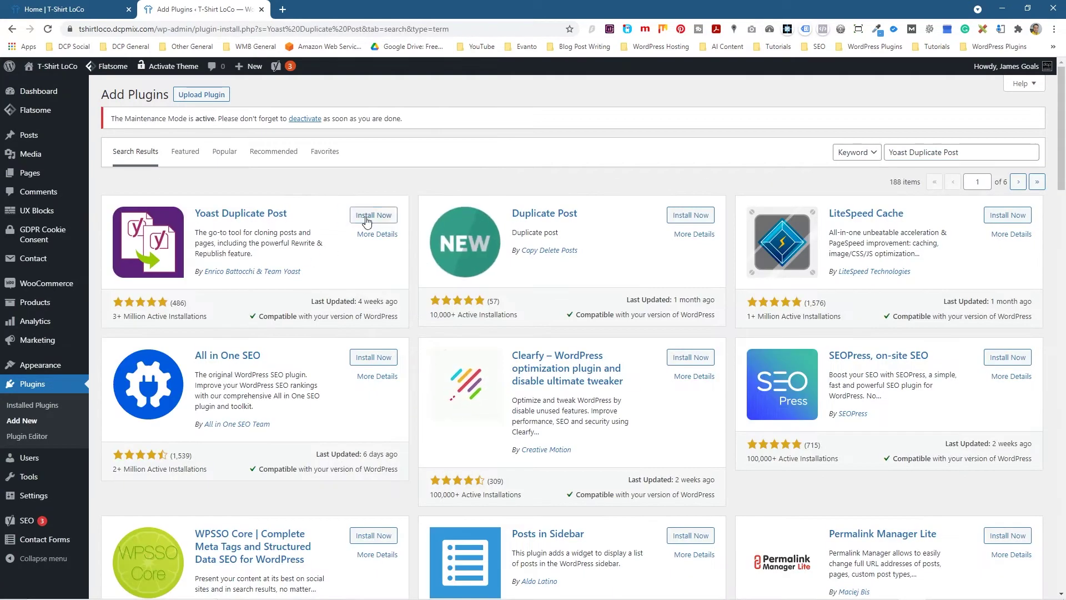
pyautogui.click(366, 215)
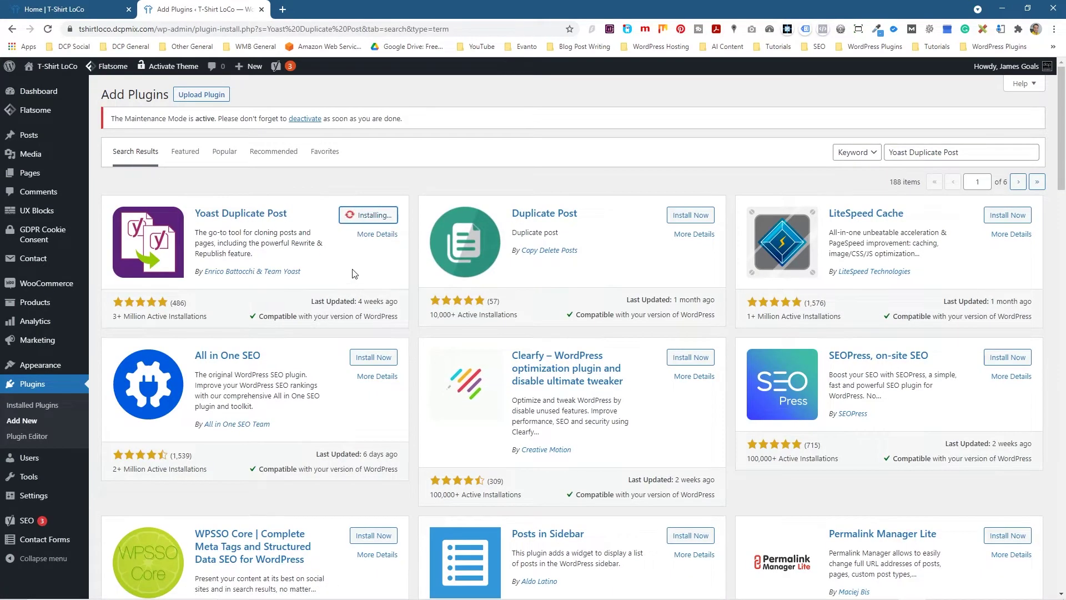
pyautogui.click(367, 217)
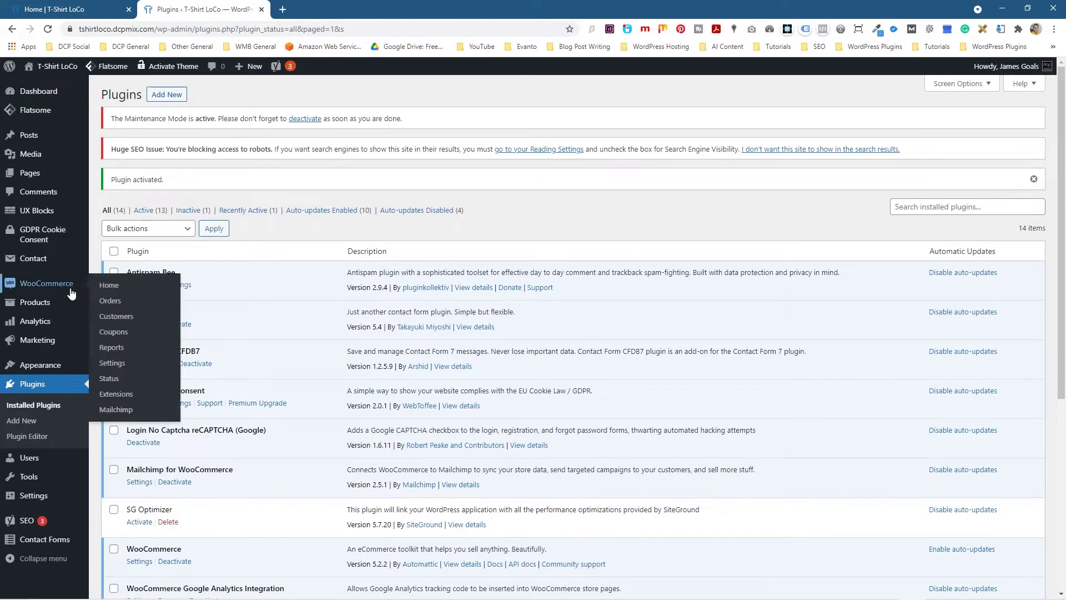
pyautogui.click(36, 307)
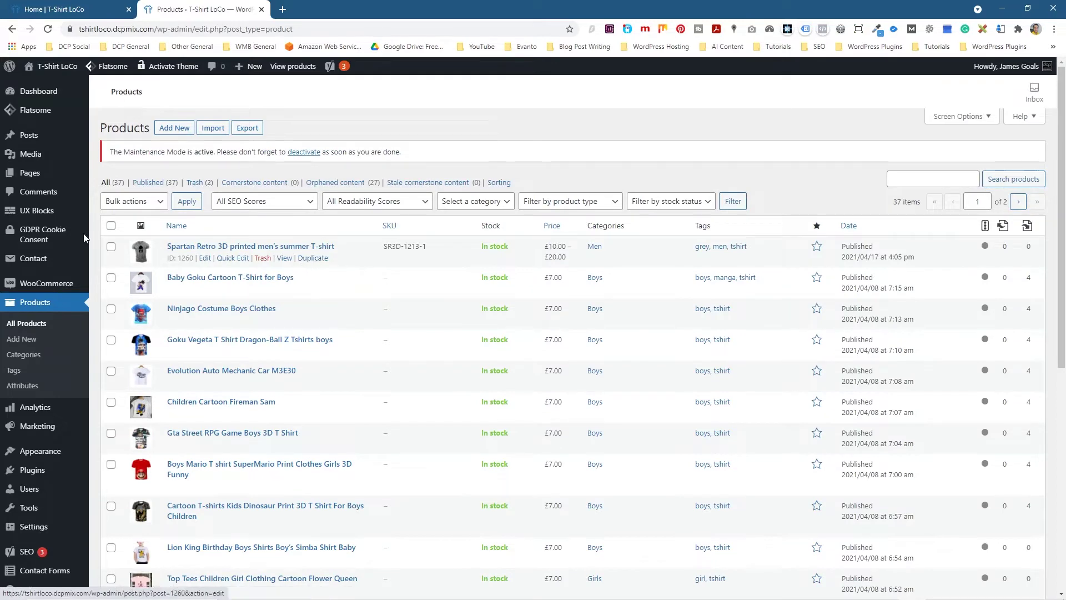
pyautogui.click(30, 174)
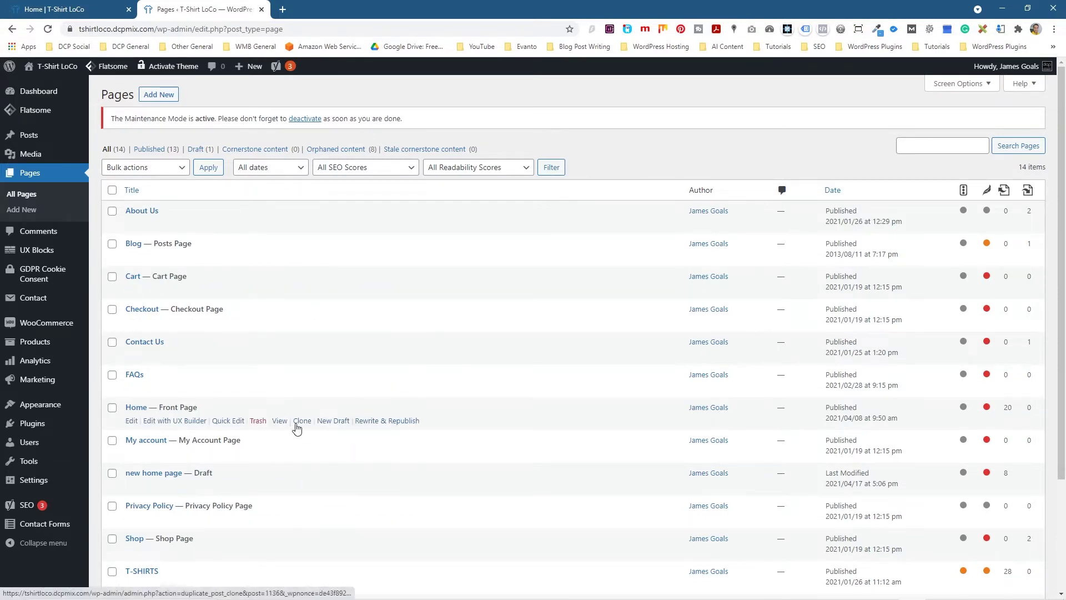
pyautogui.scroll(-3, 295, 429)
pyautogui.scroll(3, 297, 432)
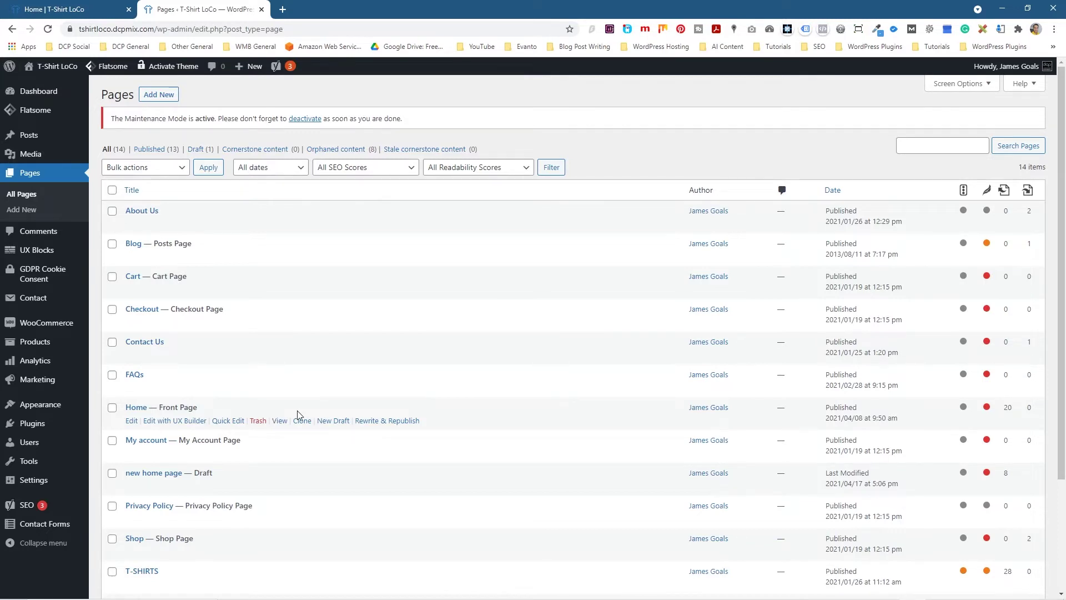
pyautogui.click(44, 341)
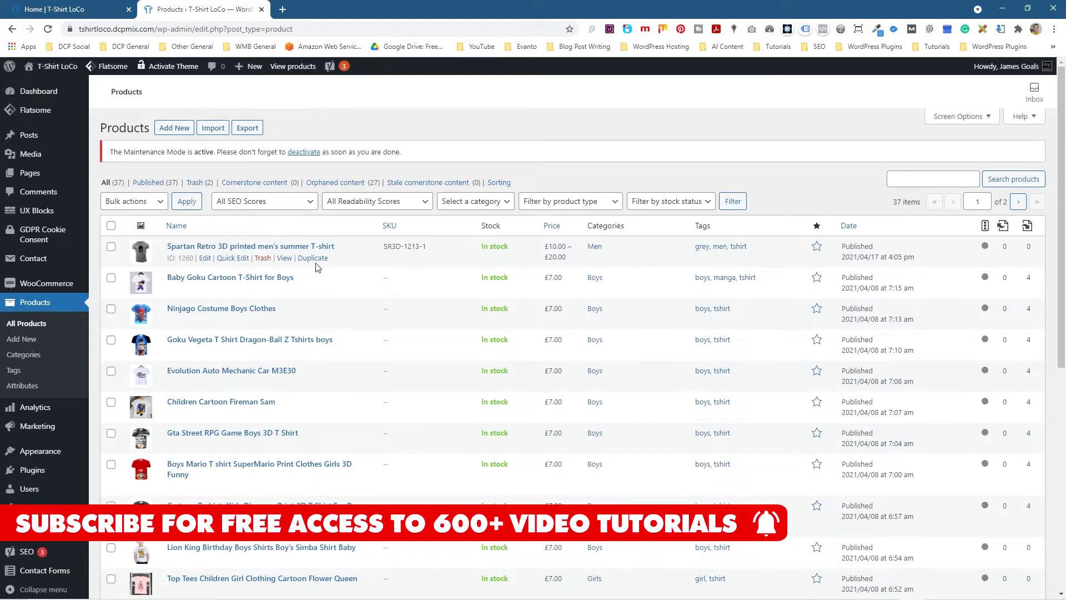
# - In the storefront Shop, browse the Women and then the Men product categories
pyautogui.click(109, 11)
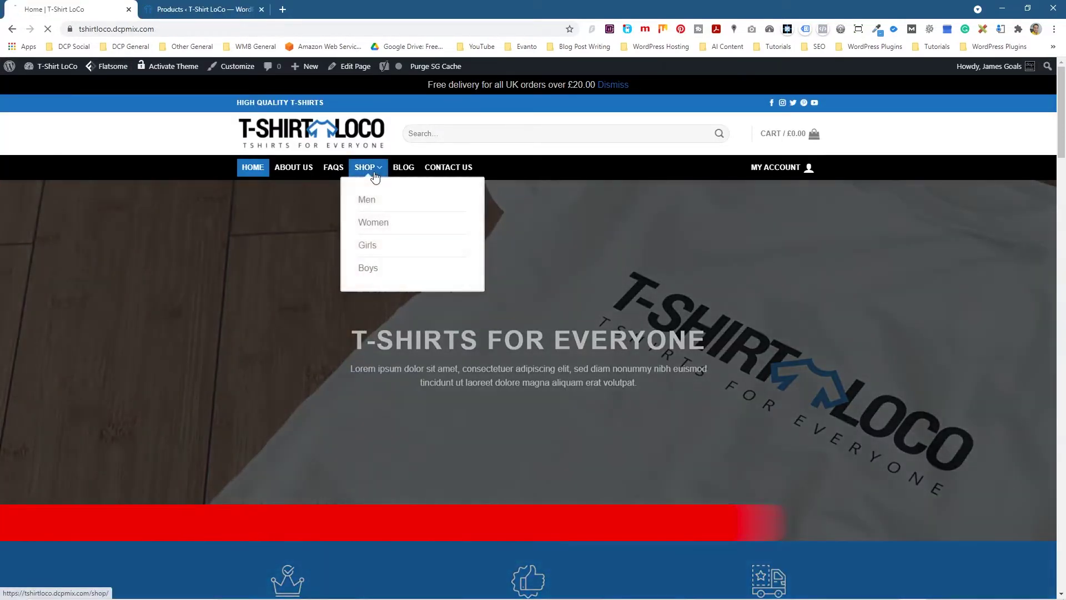
pyautogui.click(365, 169)
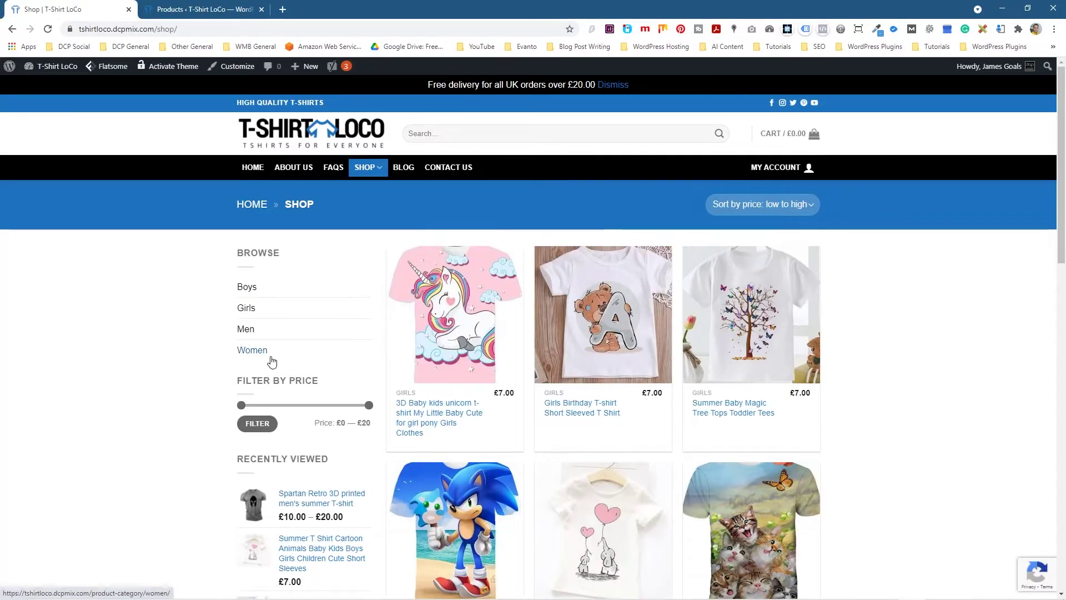
pyautogui.click(254, 350)
pyautogui.click(247, 331)
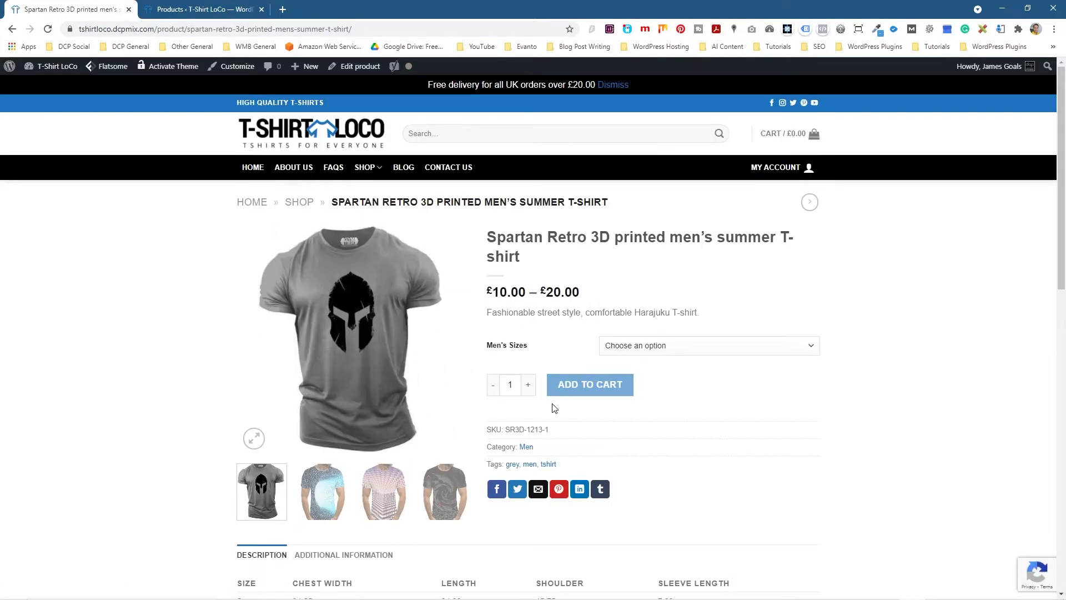
pyautogui.scroll(-15, 536, 333)
pyautogui.scroll(15, 533, 389)
# - Cycle the Spartan Retro gallery through the blue and pink shirts back to the grey Spartan image
pyautogui.click(344, 472)
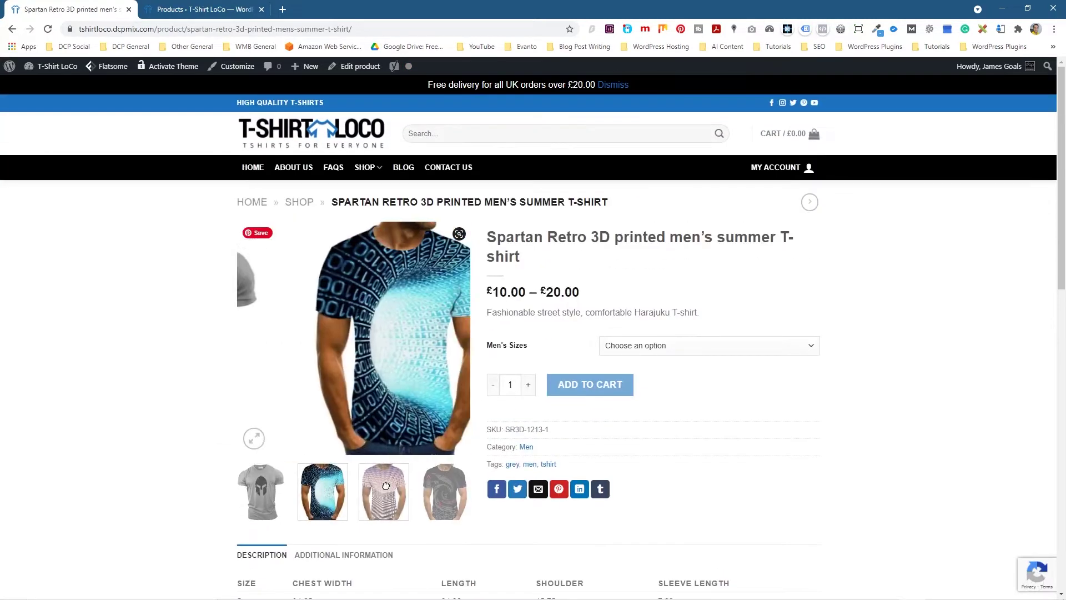
pyautogui.click(444, 491)
pyautogui.click(384, 492)
pyautogui.click(322, 492)
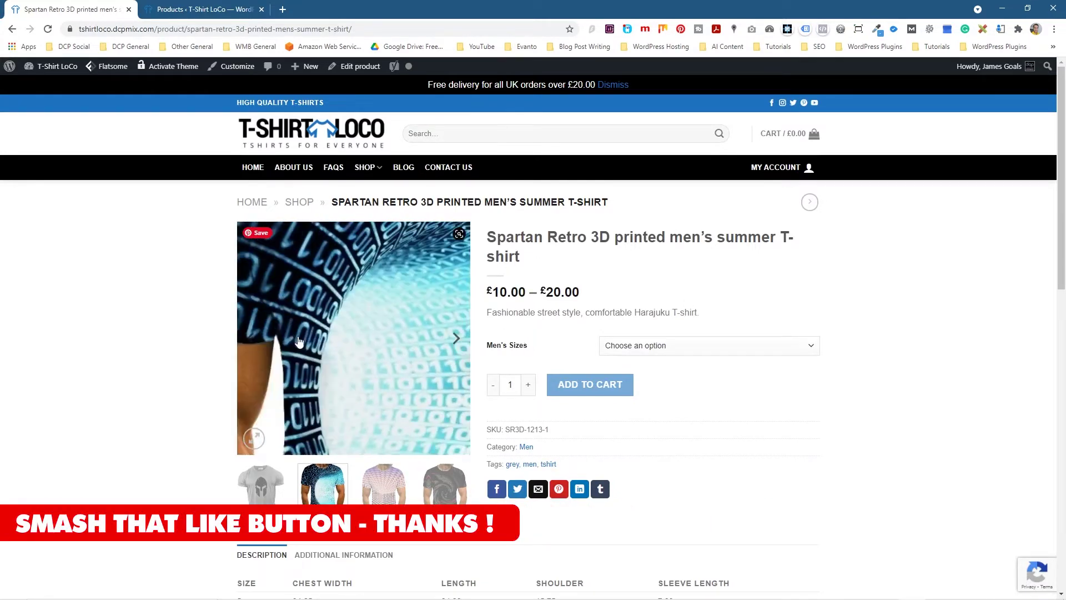
pyautogui.click(254, 339)
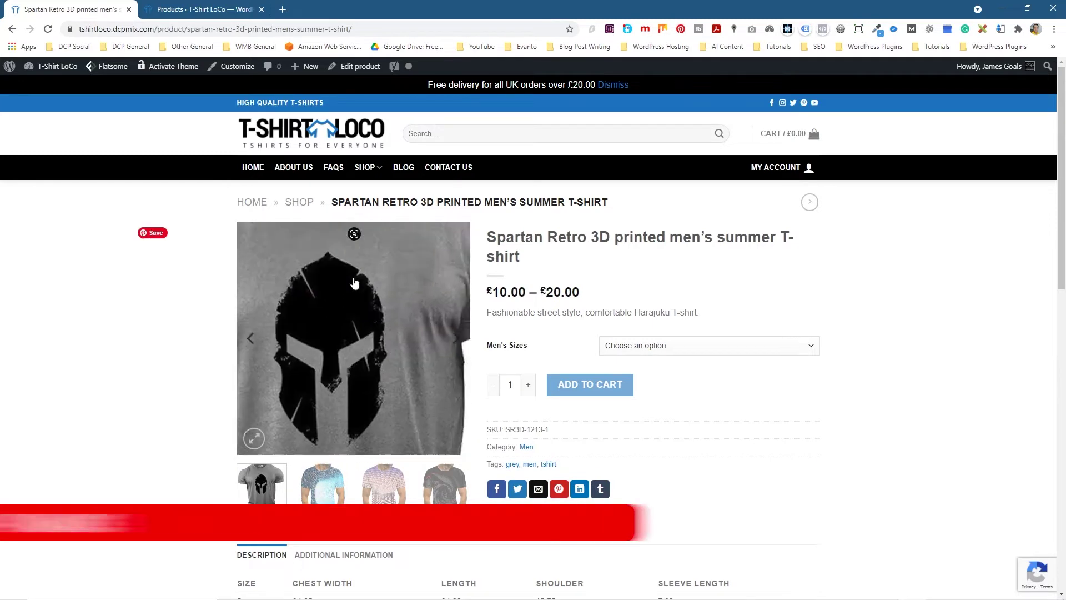
pyautogui.click(215, 9)
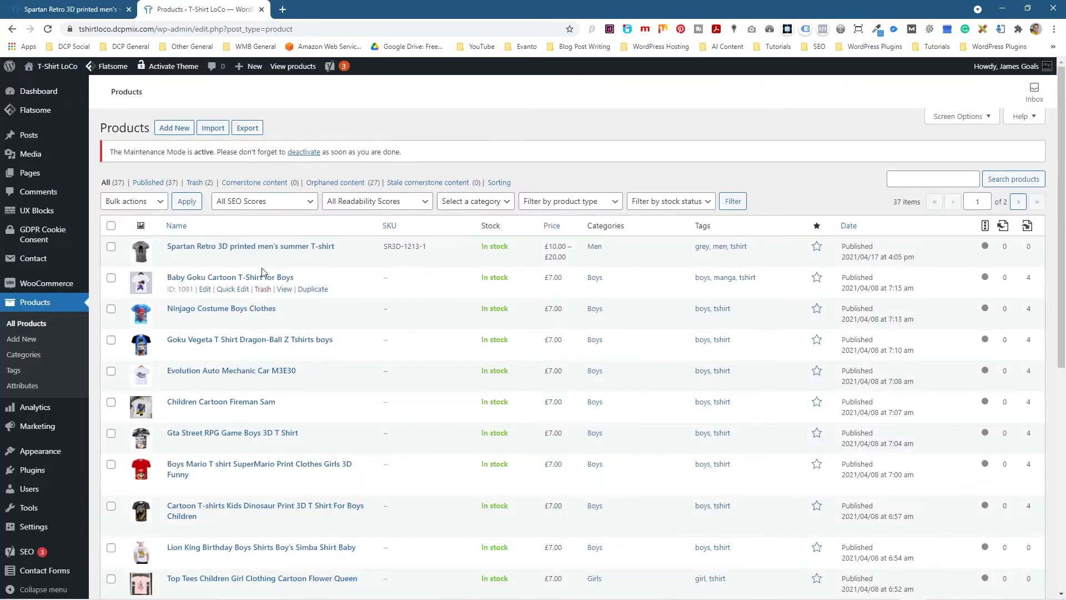
# - Duplicate the Spartan Retro T-shirt, retitle the copy '- Green' and end its slug in 't-shirt-green'
pyautogui.click(313, 258)
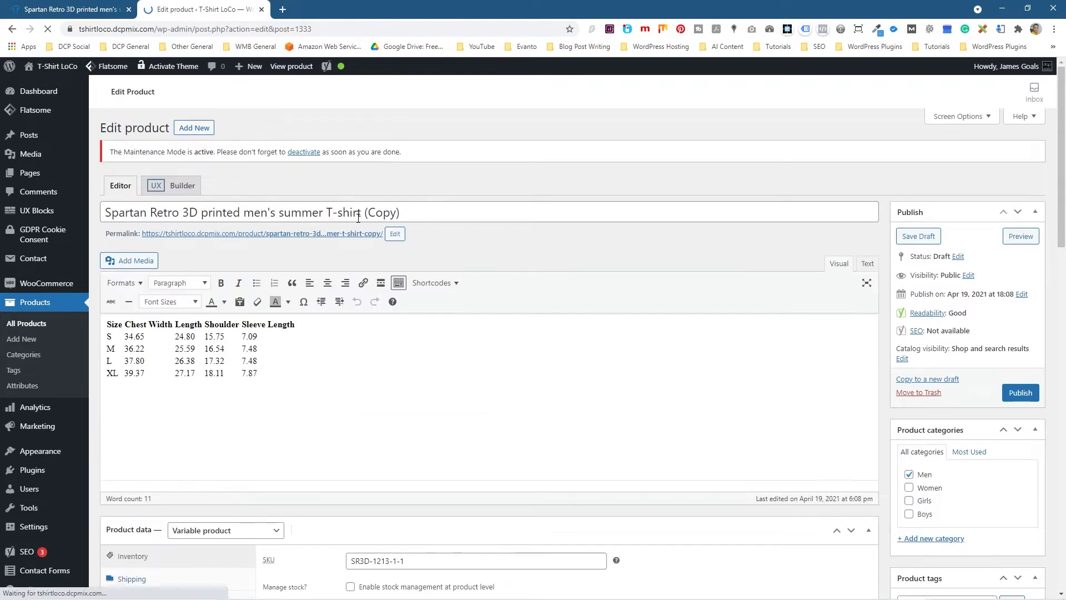
pyautogui.moveTo(362, 213); pyautogui.dragTo(491, 206)
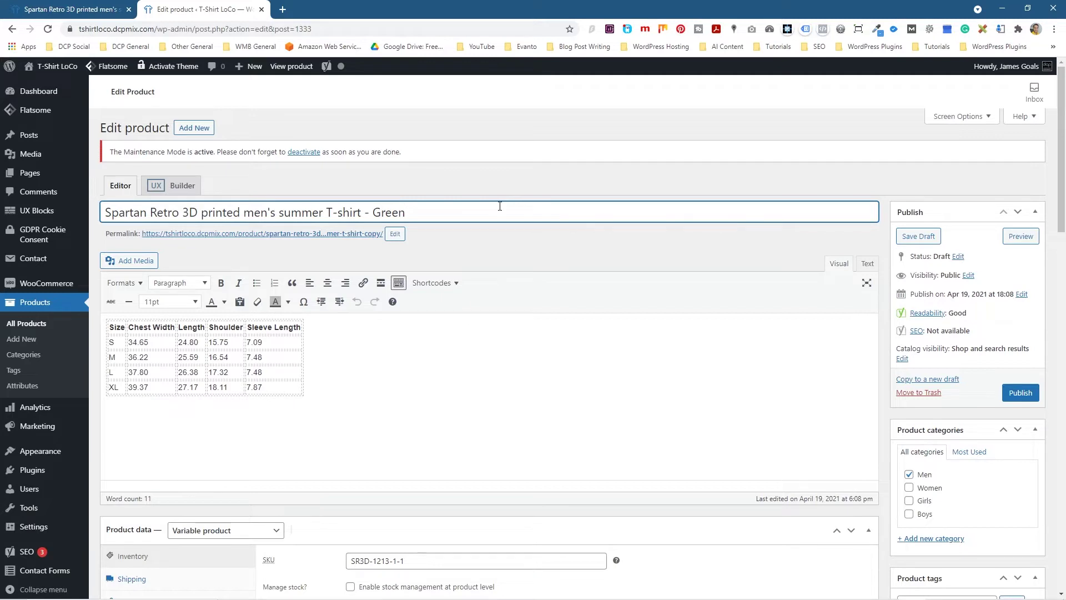
pyautogui.click(399, 235)
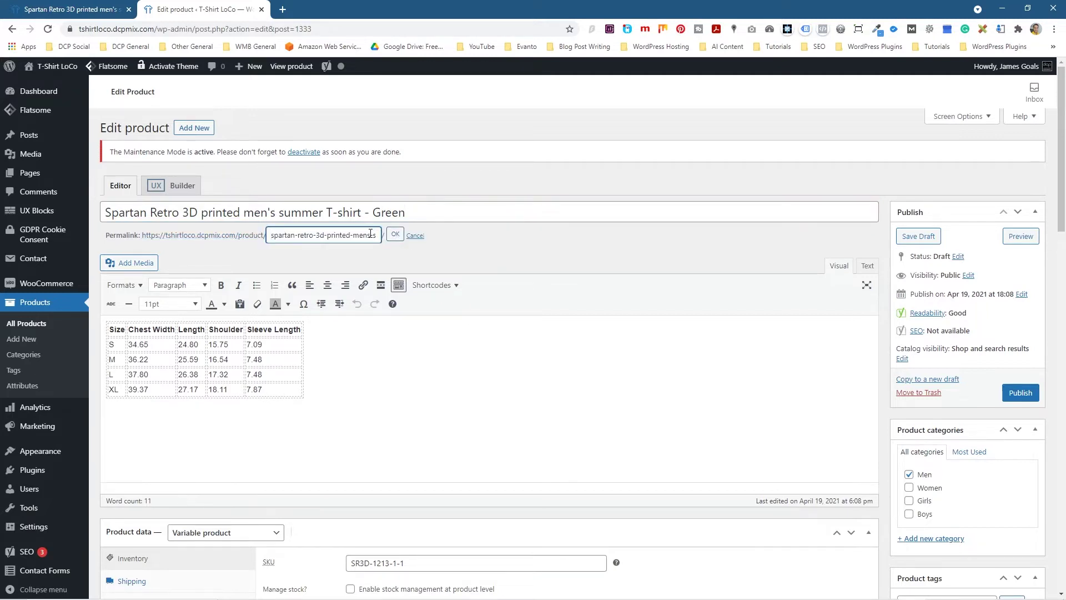
pyautogui.moveTo(371, 233); pyautogui.dragTo(423, 239)
pyautogui.press('Right')
pyautogui.press('BackSpace')
pyautogui.press('BackSpace')
pyautogui.press('BackSpace')
pyautogui.press('BackSpace')
pyautogui.write('green')
pyautogui.click(396, 235)
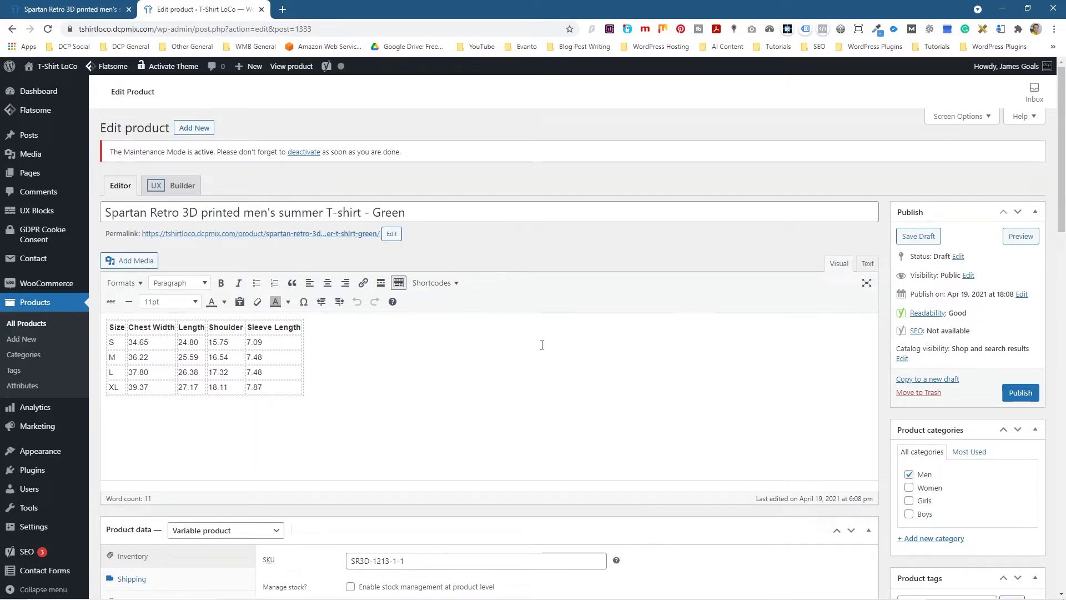
# - Replace the grey Spartan product image with the blue patterned T-shirt image
pyautogui.scroll(-5, 644, 368)
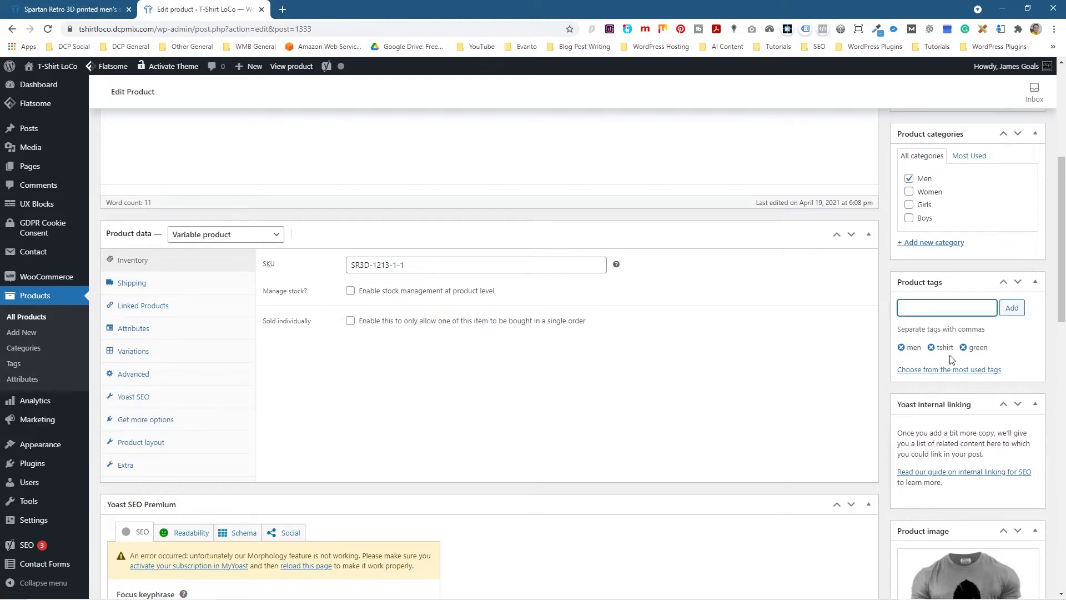
pyautogui.scroll(-4, 916, 396)
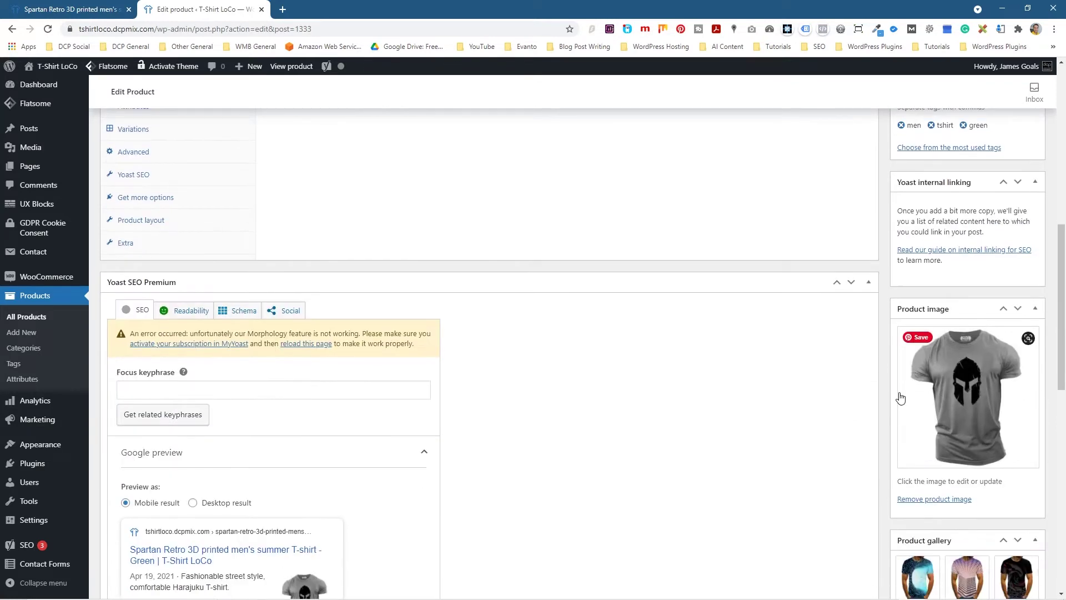
pyautogui.click(962, 499)
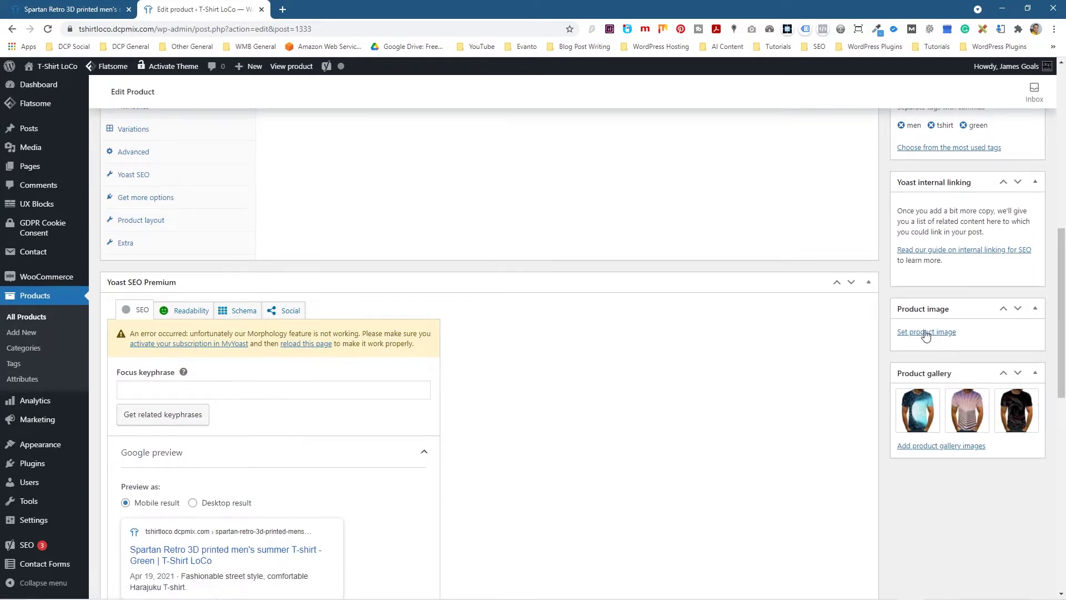
pyautogui.click(931, 332)
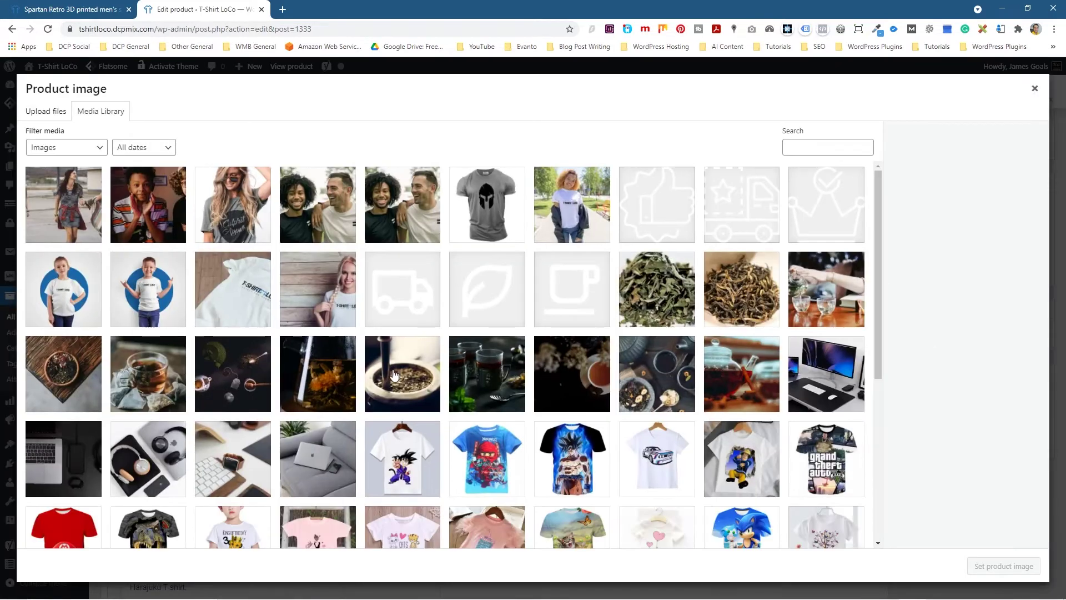
pyautogui.scroll(-5, 392, 372)
pyautogui.scroll(-2, 392, 373)
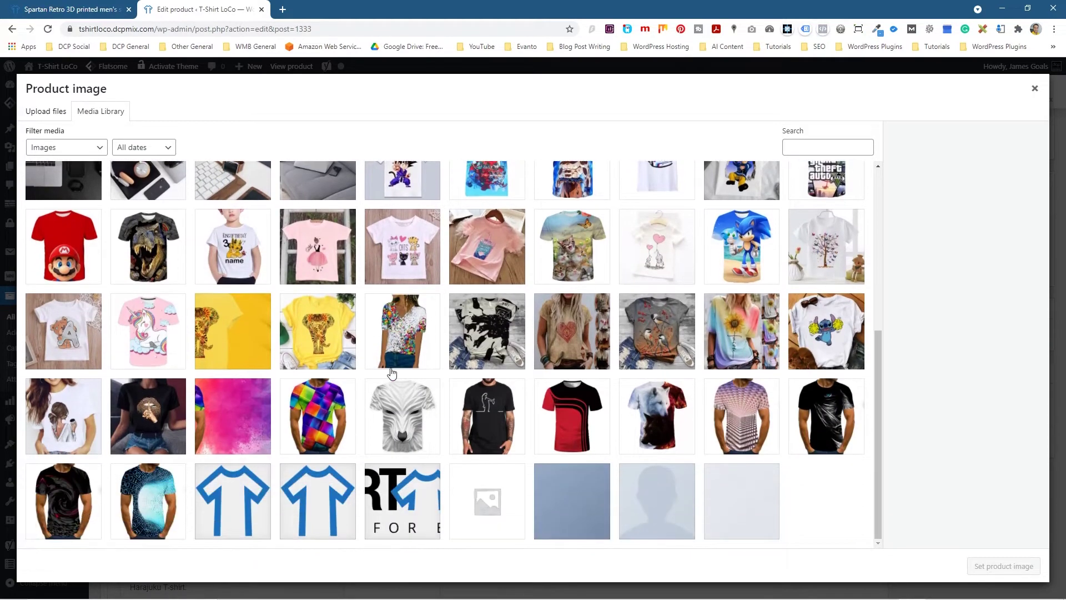
pyautogui.click(143, 502)
pyautogui.click(1003, 566)
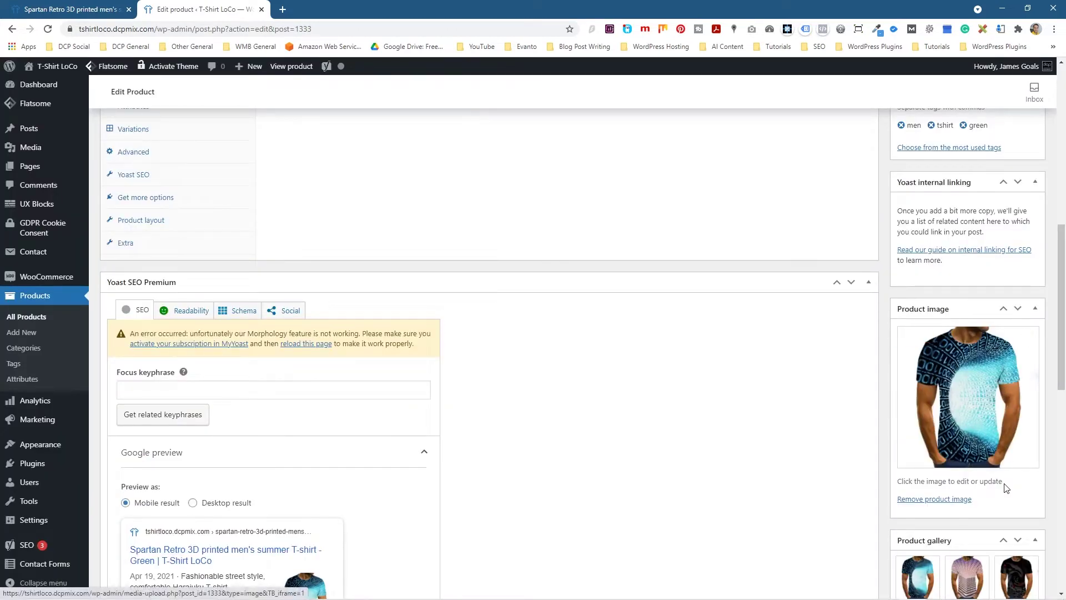
# - Remove the first blue image from the product gallery, leaving the pink and black shirts
pyautogui.scroll(-3, 1006, 487)
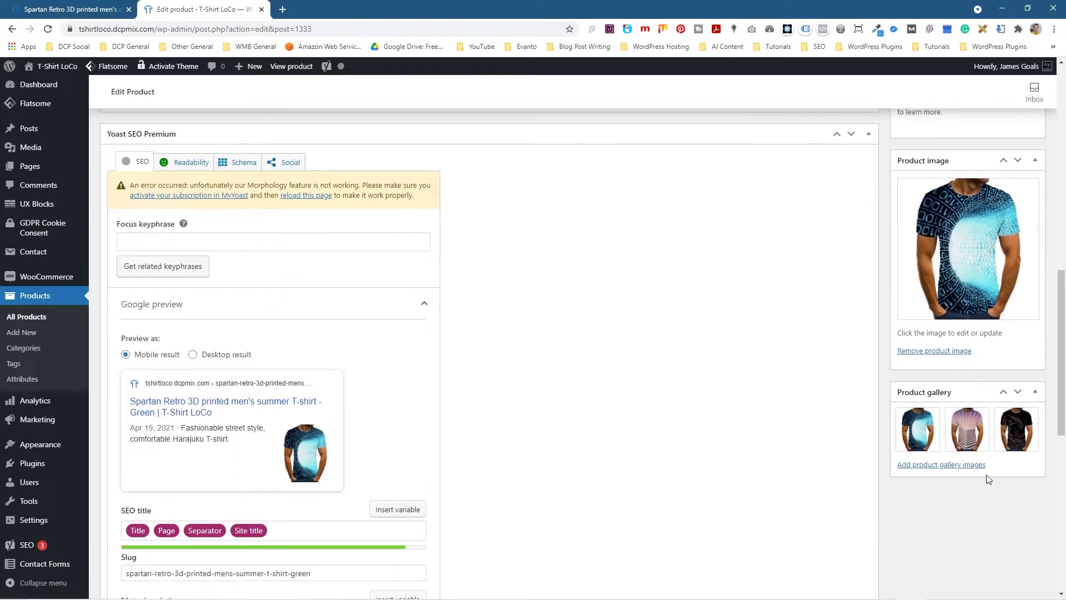
pyautogui.click(937, 410)
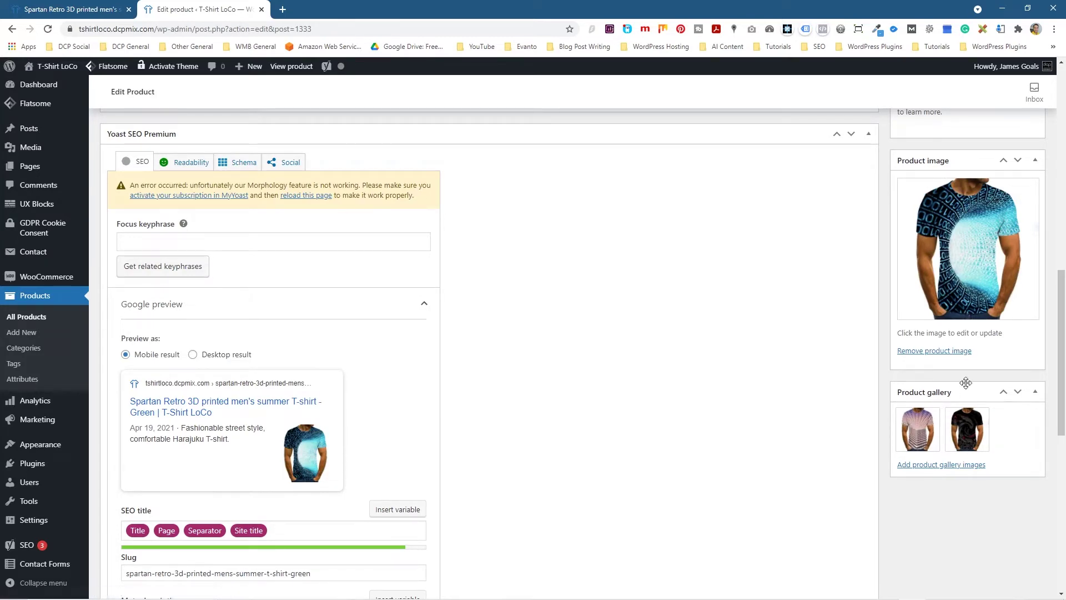
pyautogui.scroll(12, 857, 353)
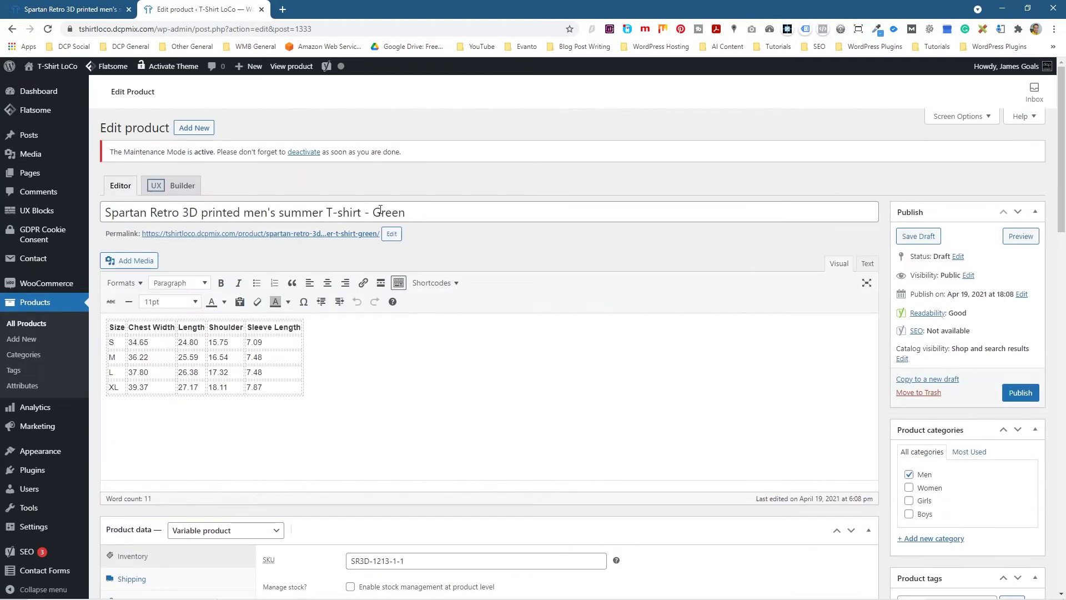
# - Change the title ending from Green to Blue and the permalink slug ending to 'blue'
pyautogui.doubleClick(376, 211)
pyautogui.write('Blu')
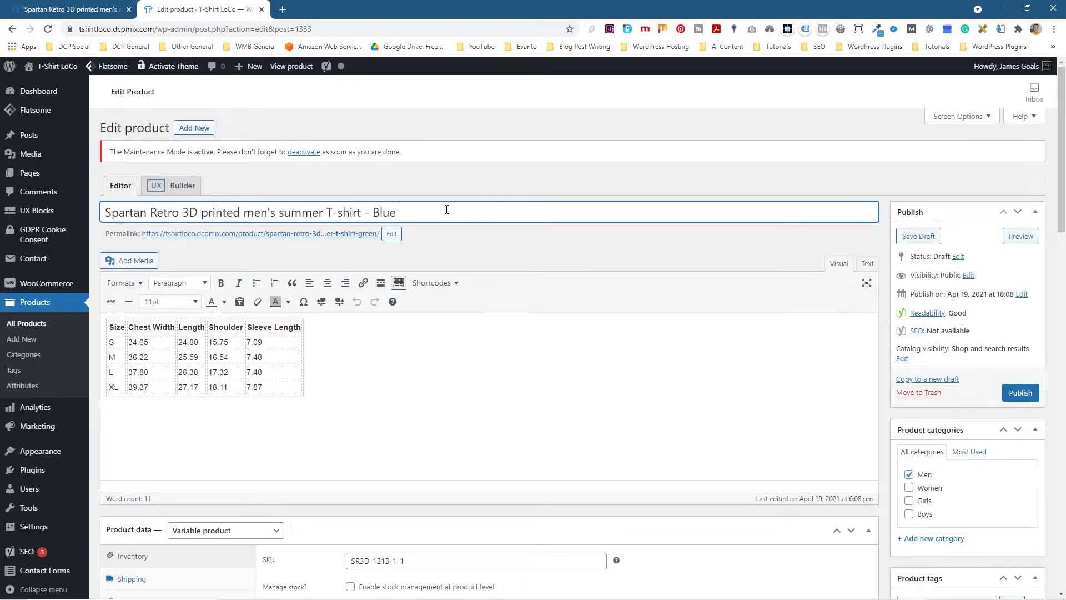
pyautogui.click(391, 234)
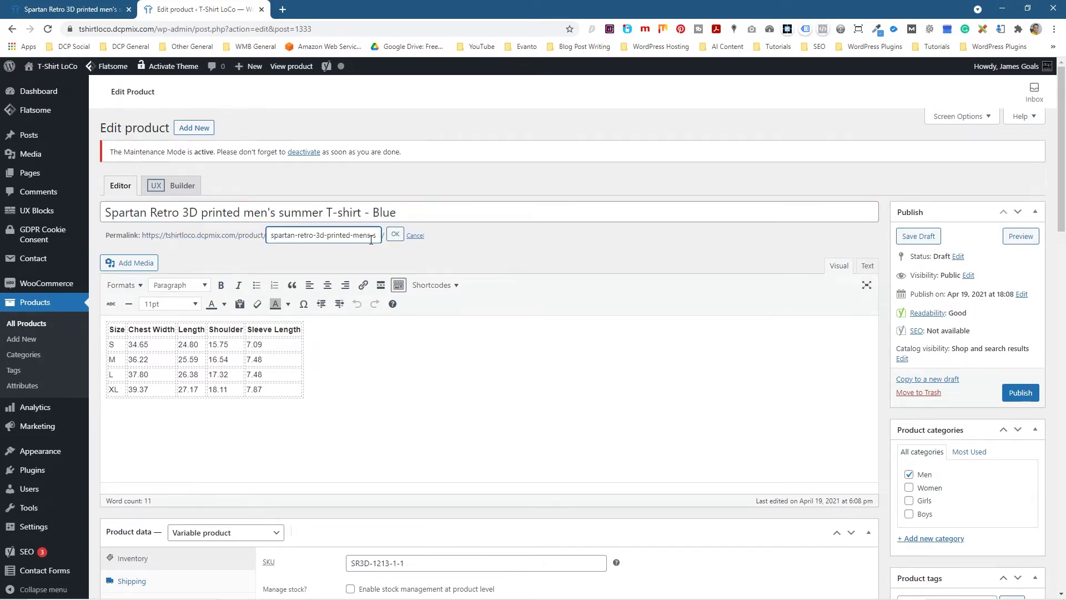
pyautogui.moveTo(370, 236); pyautogui.dragTo(435, 245)
pyautogui.press('Right')
pyautogui.press('BackSpace')
pyautogui.press('BackSpace')
pyautogui.press('BackSpace')
pyautogui.press('BackSpace')
pyautogui.press('BackSpace')
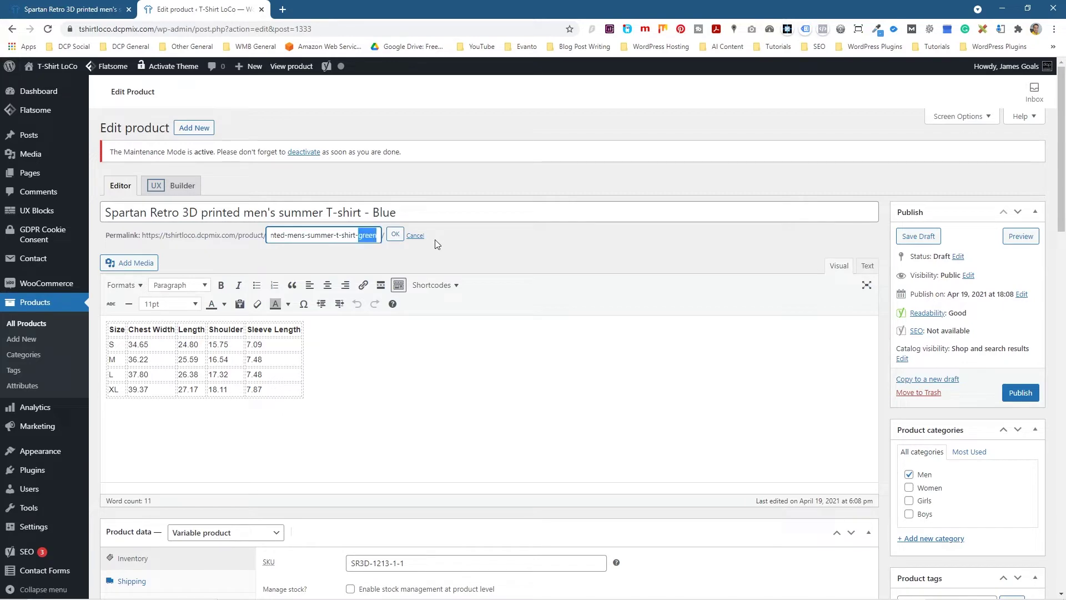
pyautogui.write('blue')
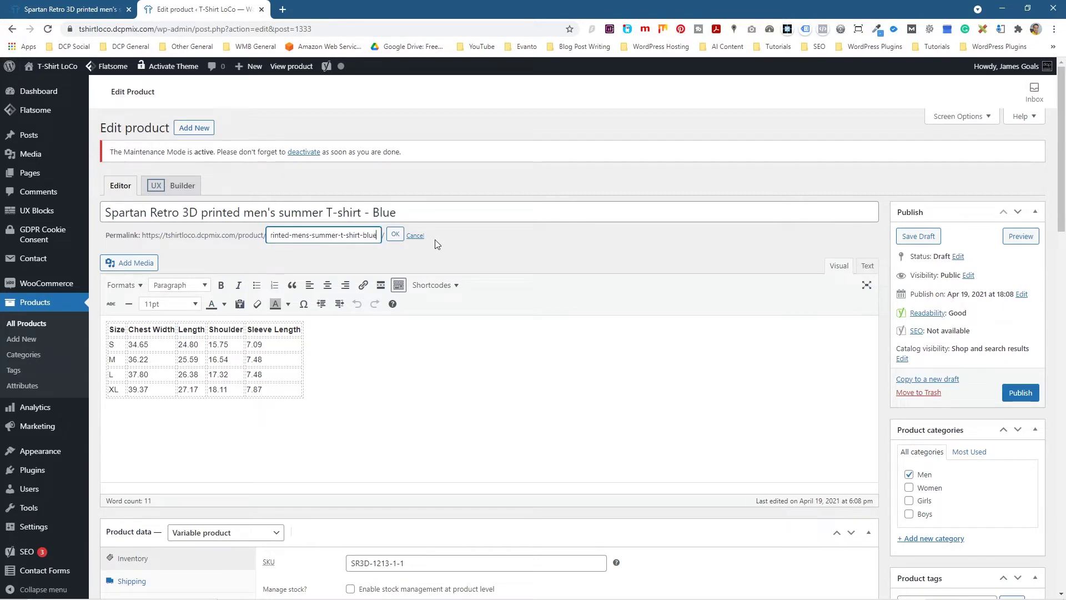
pyautogui.click(395, 233)
# - Swap the product tag 'green' for 'blue' and publish the product
pyautogui.scroll(-5, 848, 351)
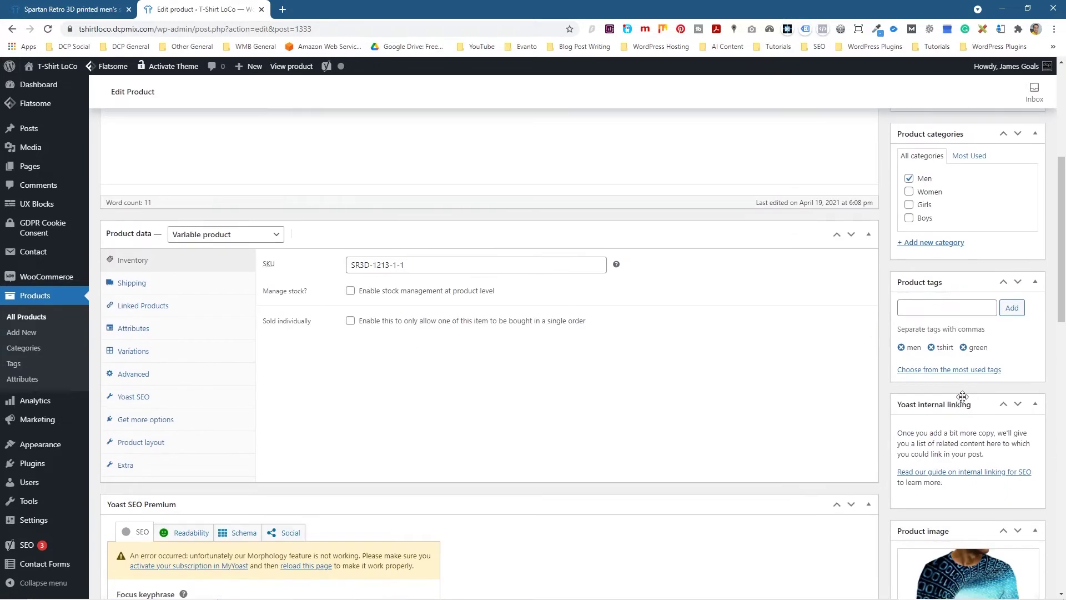
pyautogui.click(964, 348)
pyautogui.click(946, 309)
pyautogui.write('blue')
pyautogui.click(1011, 308)
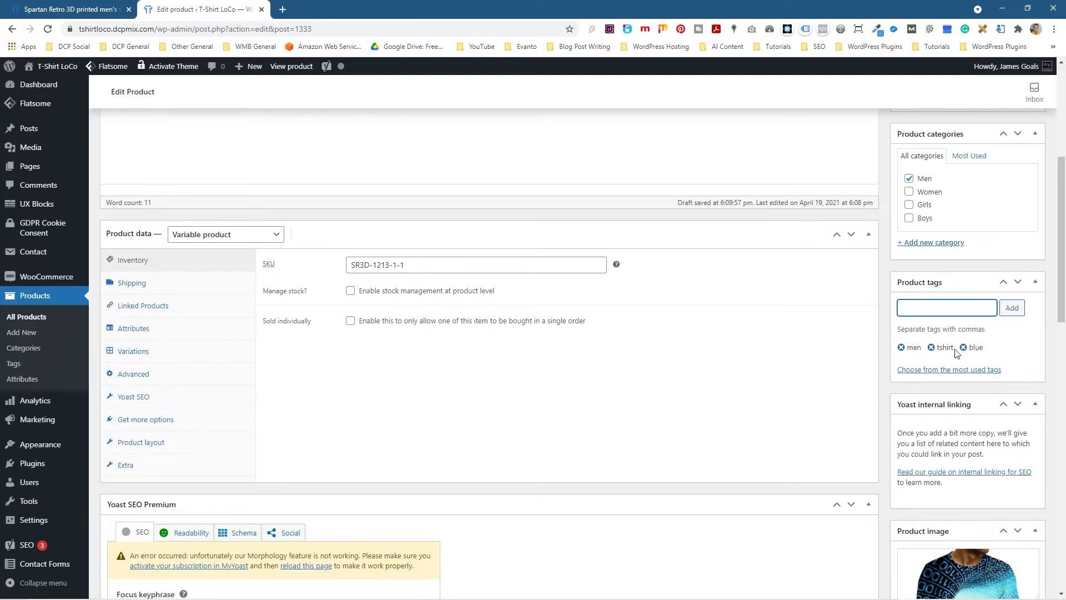
pyautogui.scroll(5, 1019, 309)
pyautogui.click(1021, 392)
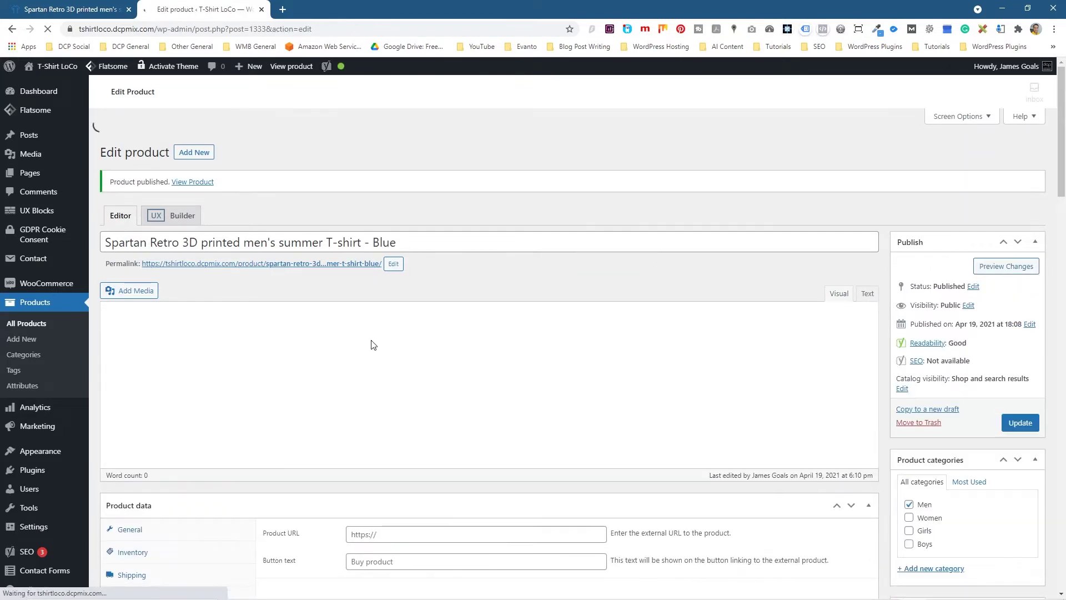
# - Open the new Blue T-shirt product page from the storefront's Shop > Men category
pyautogui.click(93, 9)
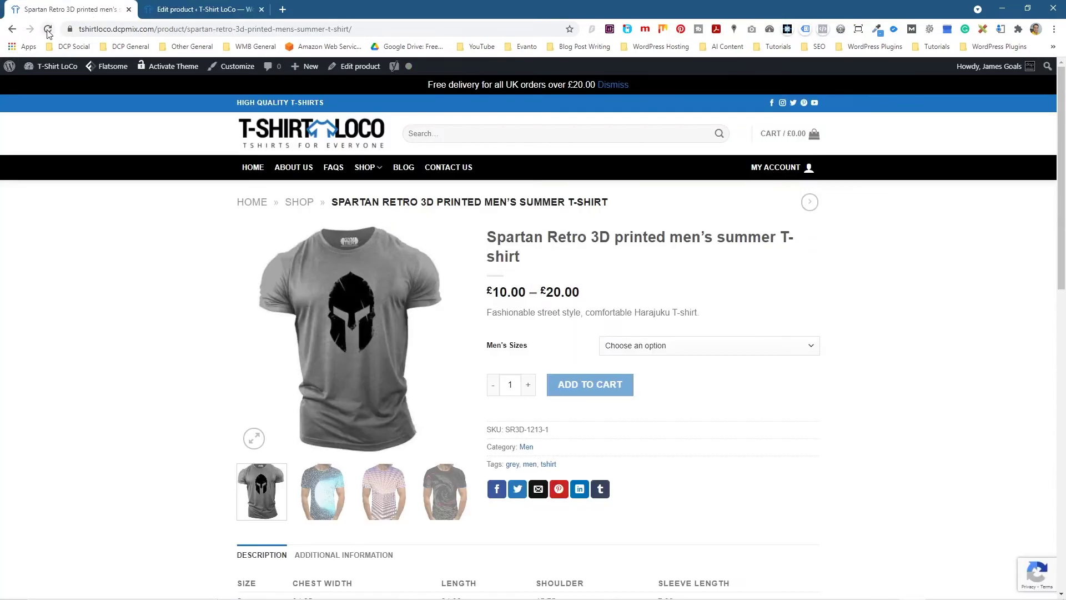
pyautogui.moveTo(363, 169)
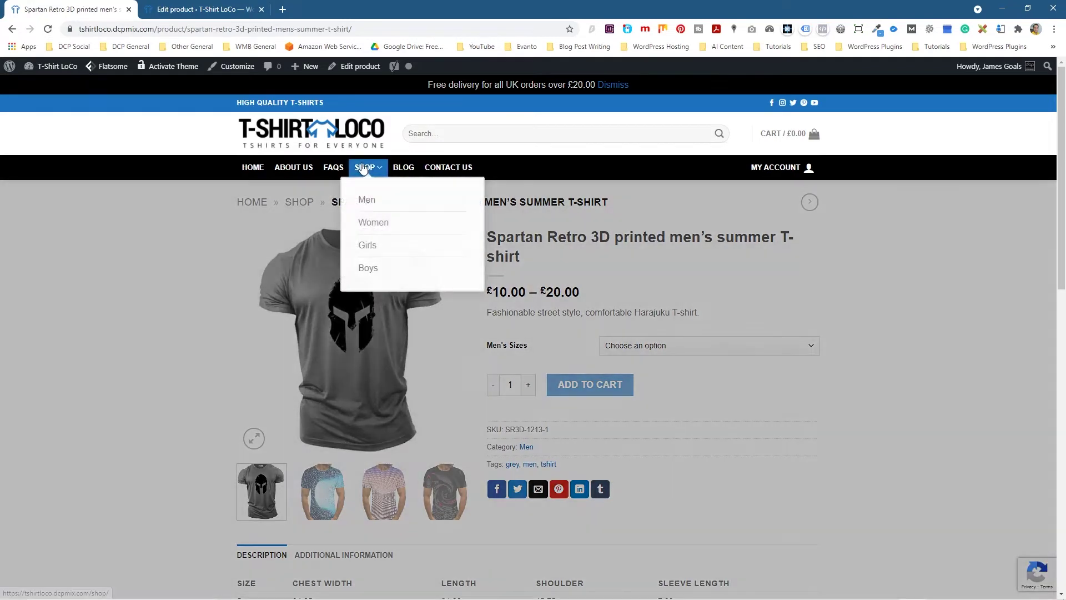
pyautogui.click(367, 200)
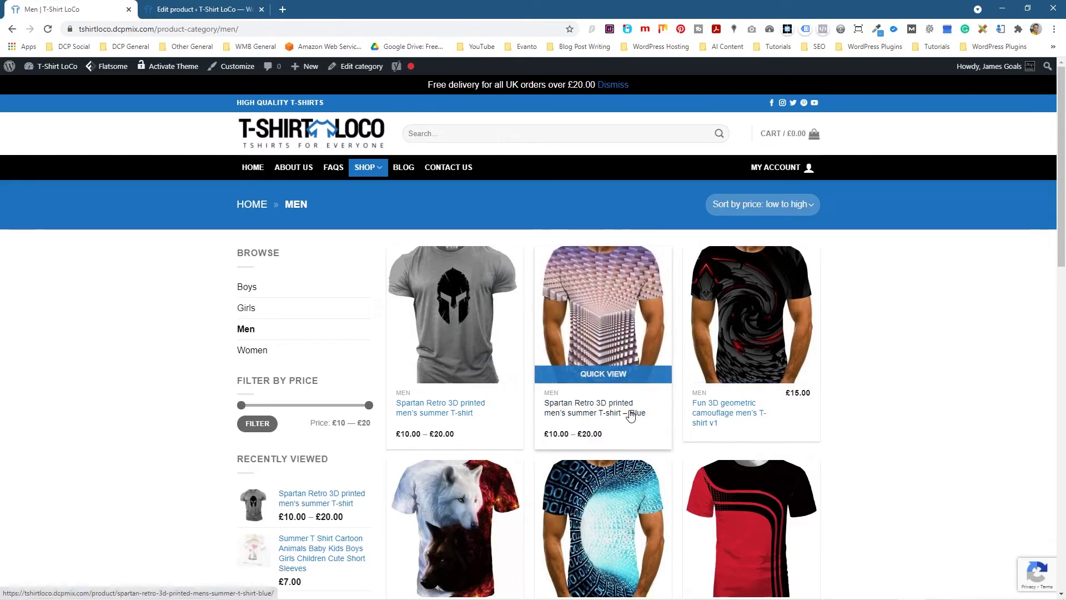
pyautogui.click(553, 342)
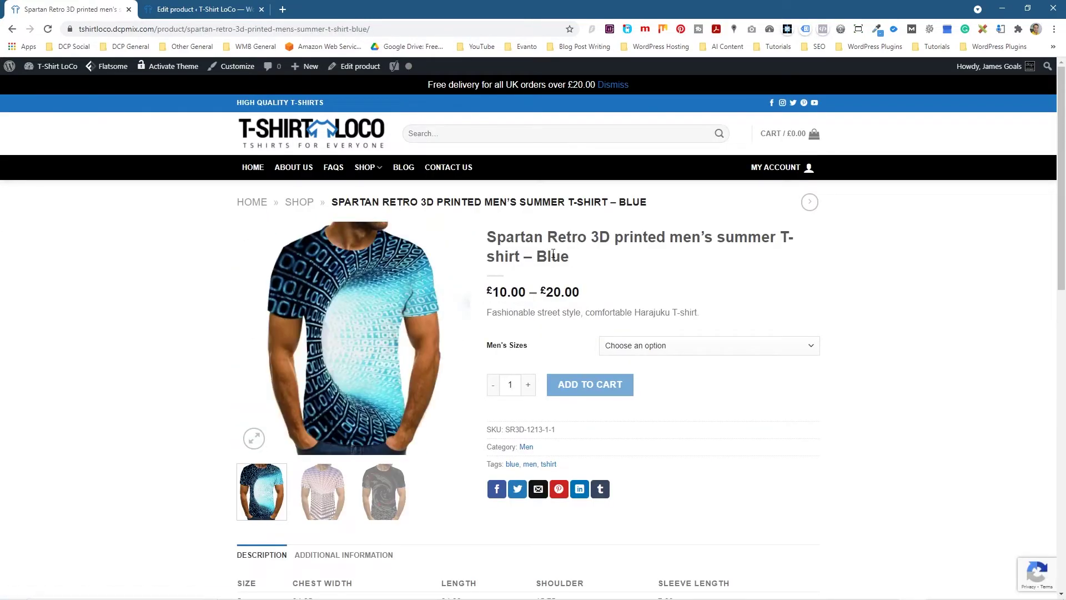
pyautogui.doubleClick(553, 254)
pyautogui.click(667, 349)
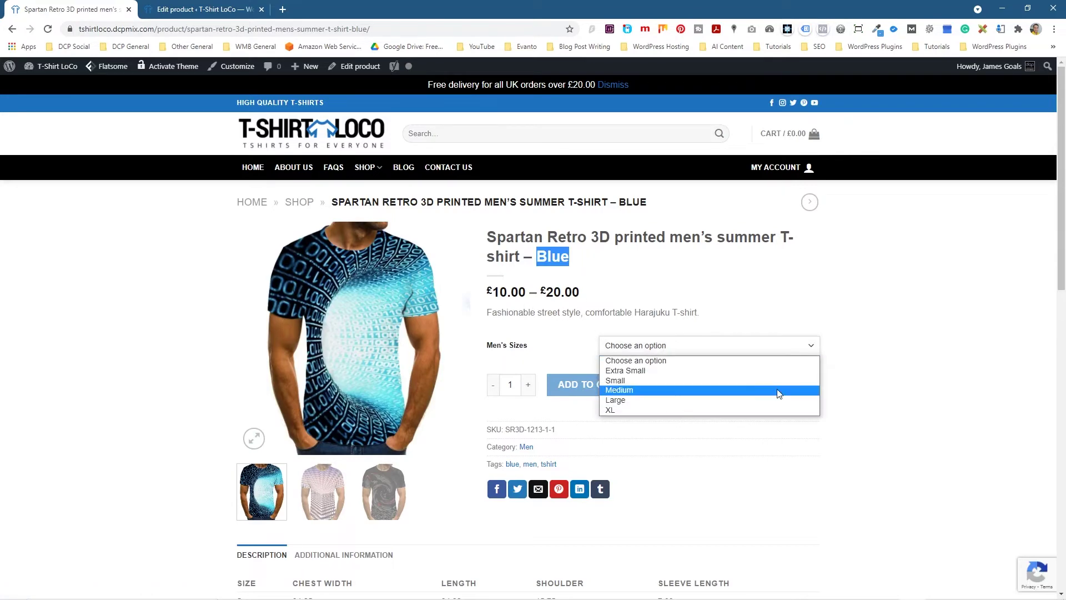
pyautogui.click(754, 473)
pyautogui.scroll(-6, 754, 473)
pyautogui.scroll(7, 440, 305)
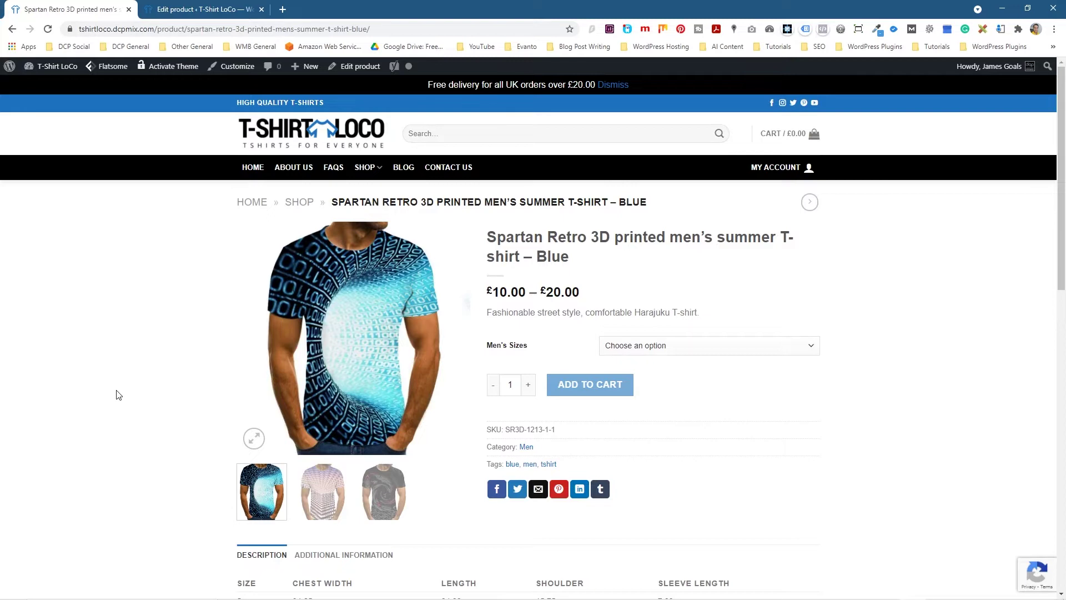
pyautogui.moveTo(506, 237); pyautogui.dragTo(656, 236)
pyautogui.click(656, 236)
pyautogui.click(12, 29)
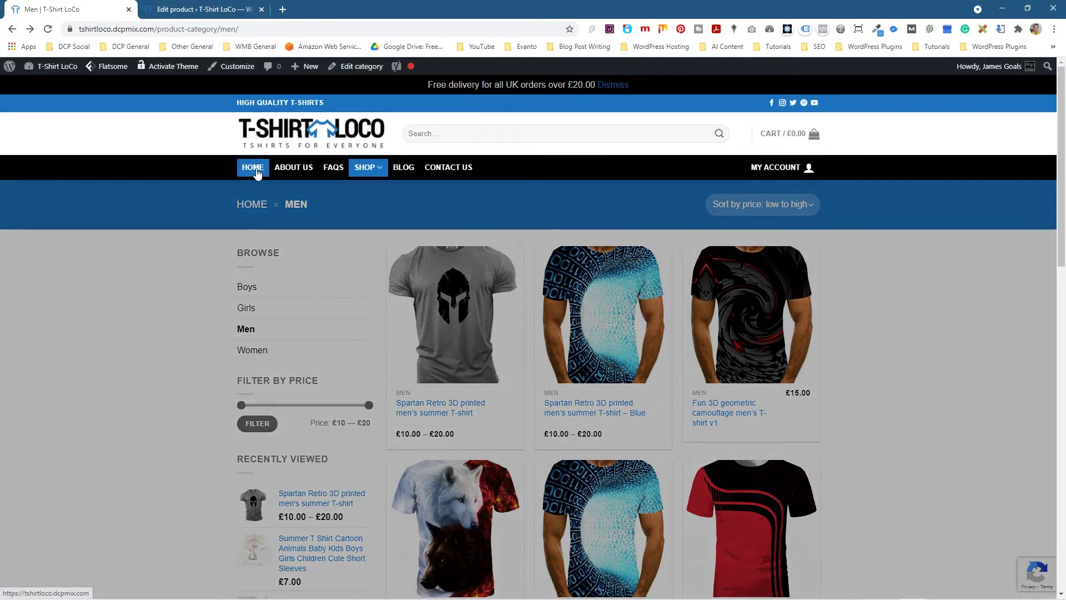
# - Clone the Home front page in the Pages list, adding a Home draft as the 15th page
pyautogui.click(253, 167)
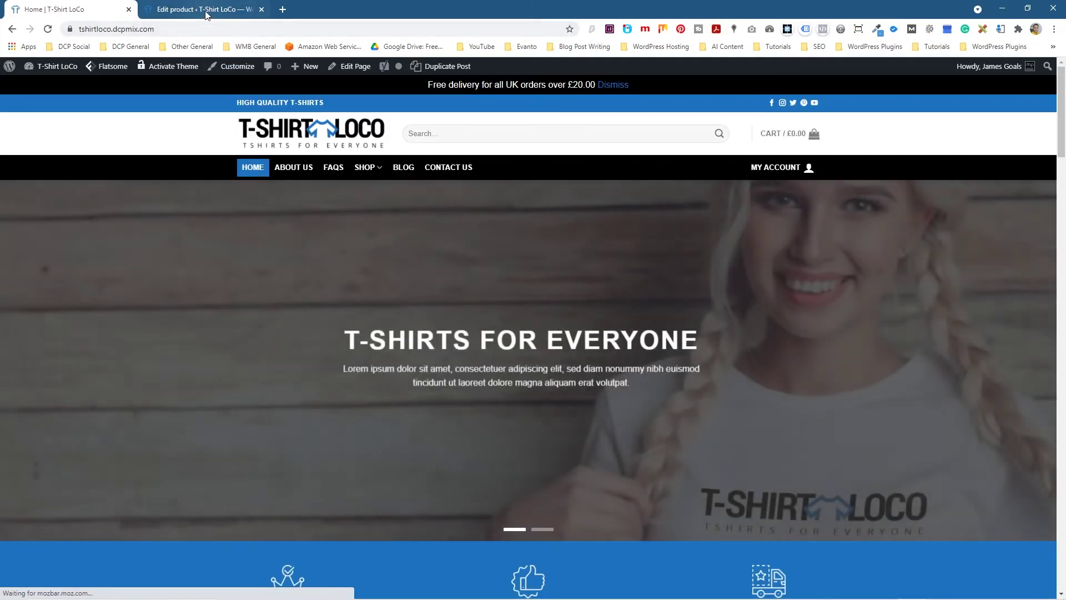
pyautogui.click(204, 10)
pyautogui.moveTo(22, 177)
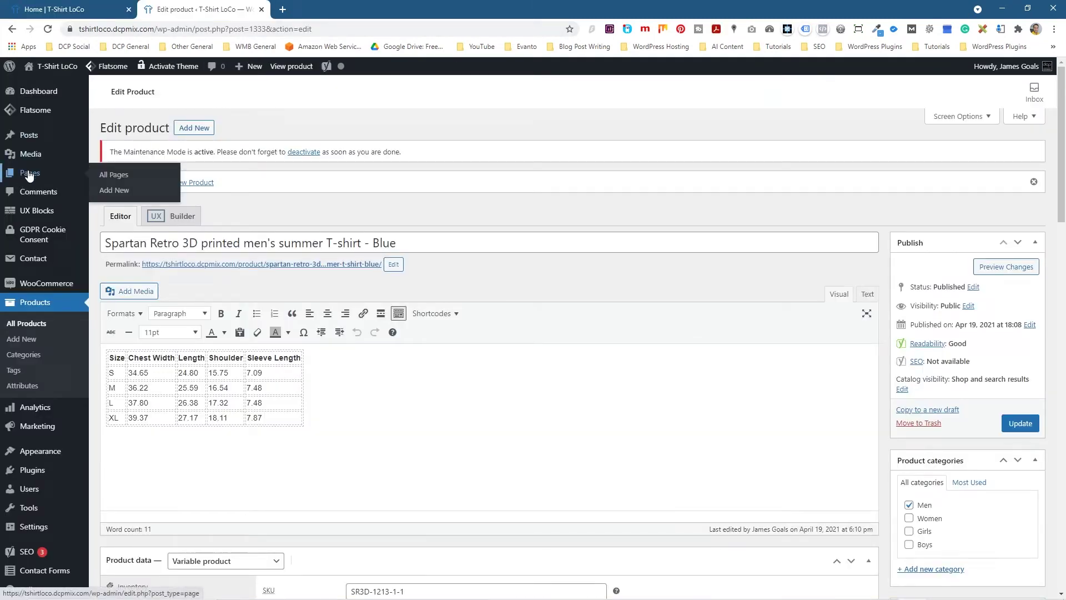
pyautogui.click(29, 173)
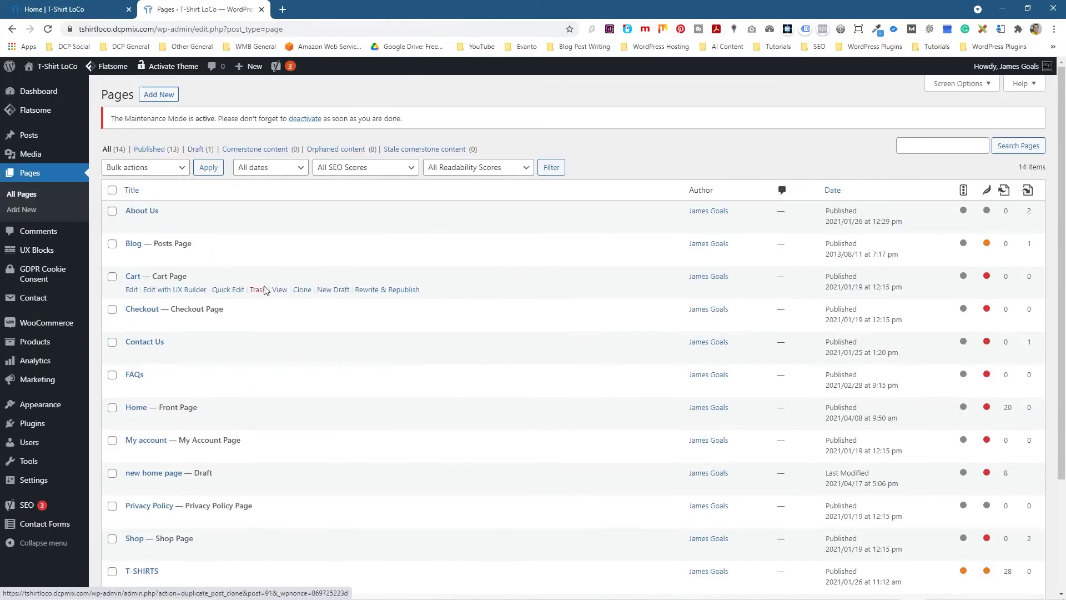
pyautogui.scroll(-3, 246, 369)
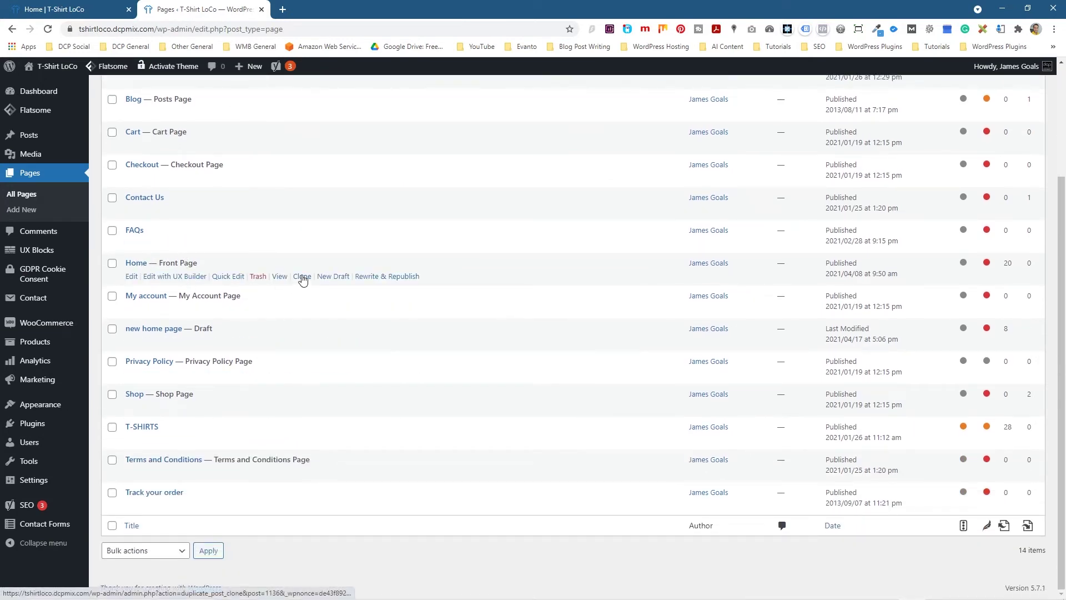
pyautogui.click(302, 278)
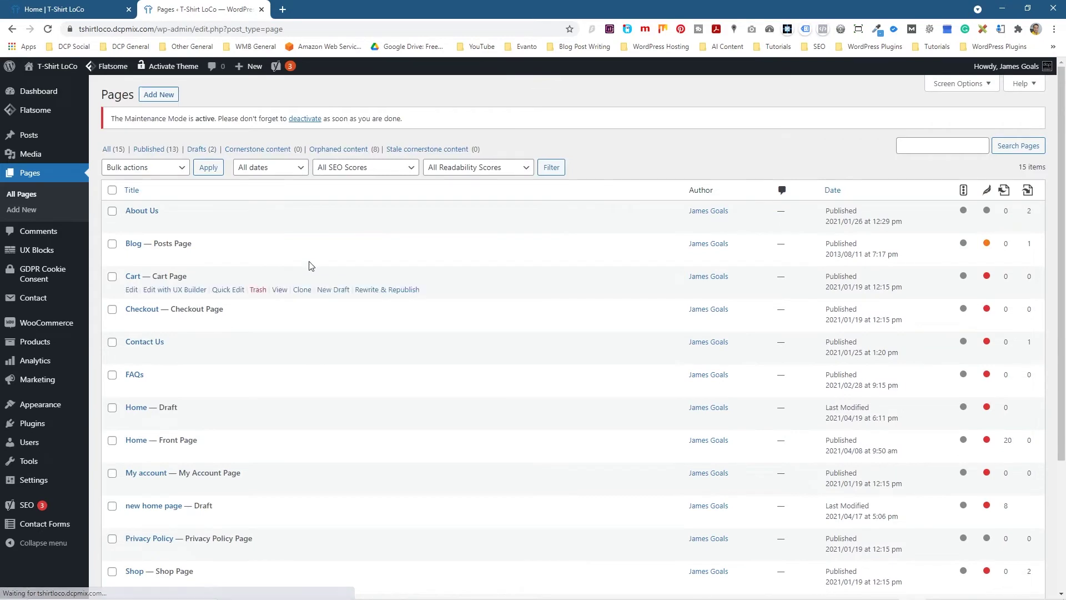
pyautogui.scroll(-3, 178, 407)
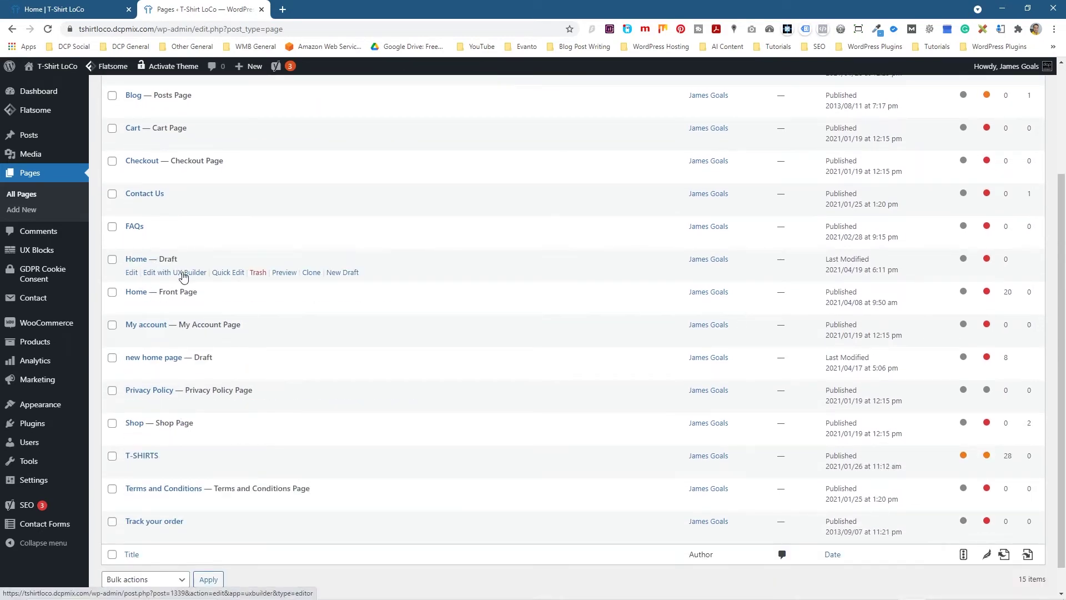
pyautogui.click(227, 272)
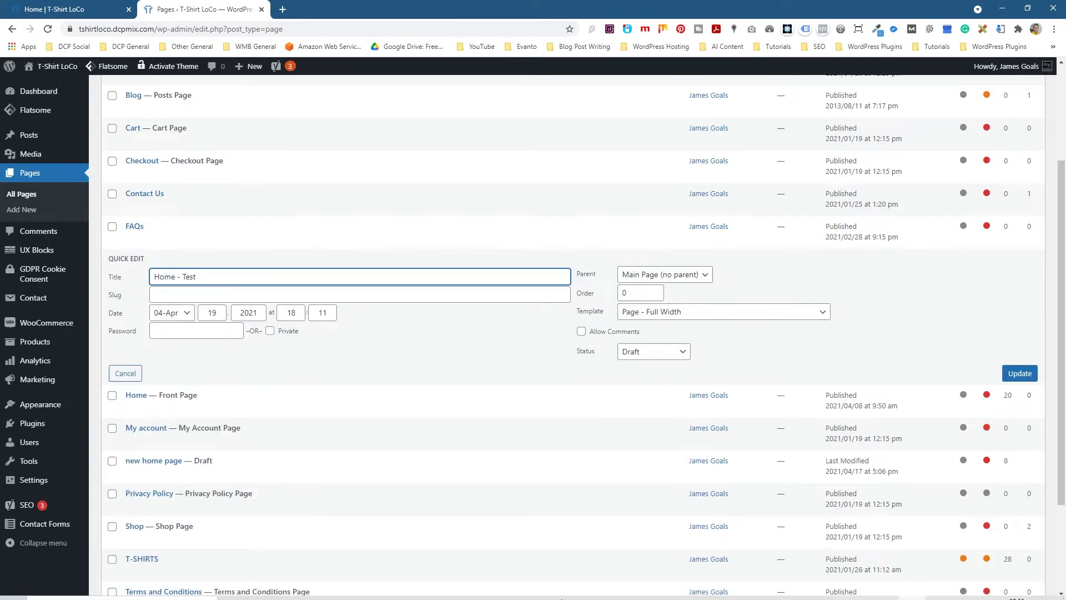
# - Retitle the Home draft 'Home – Test 19 04 2021' in Quick Edit and preview it
pyautogui.moveTo(561, 598)
pyautogui.write('- Test 19 04 2021')
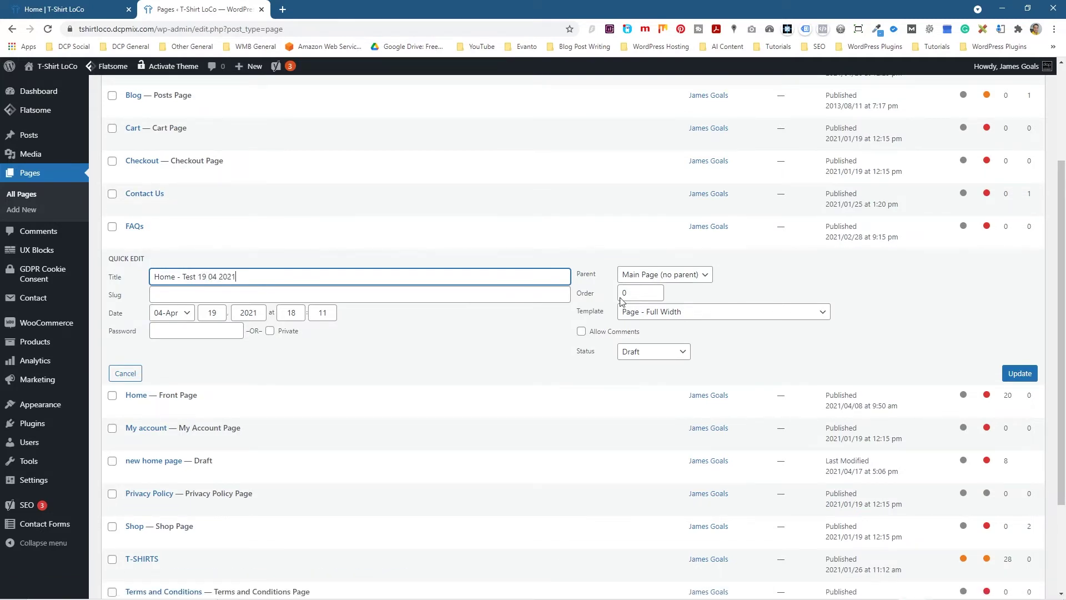
pyautogui.click(1019, 373)
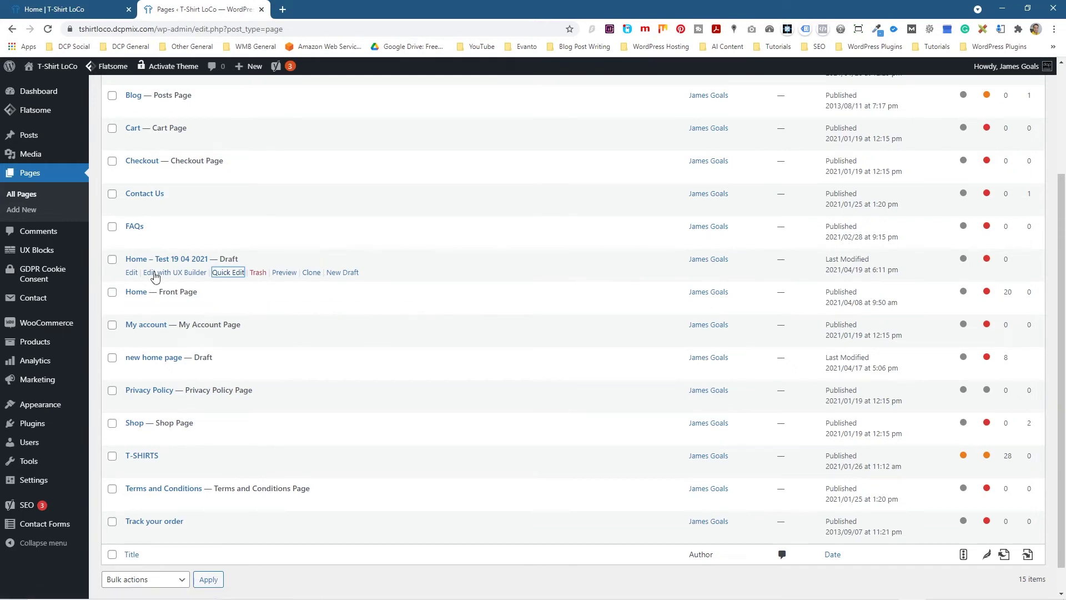
pyautogui.click(289, 273)
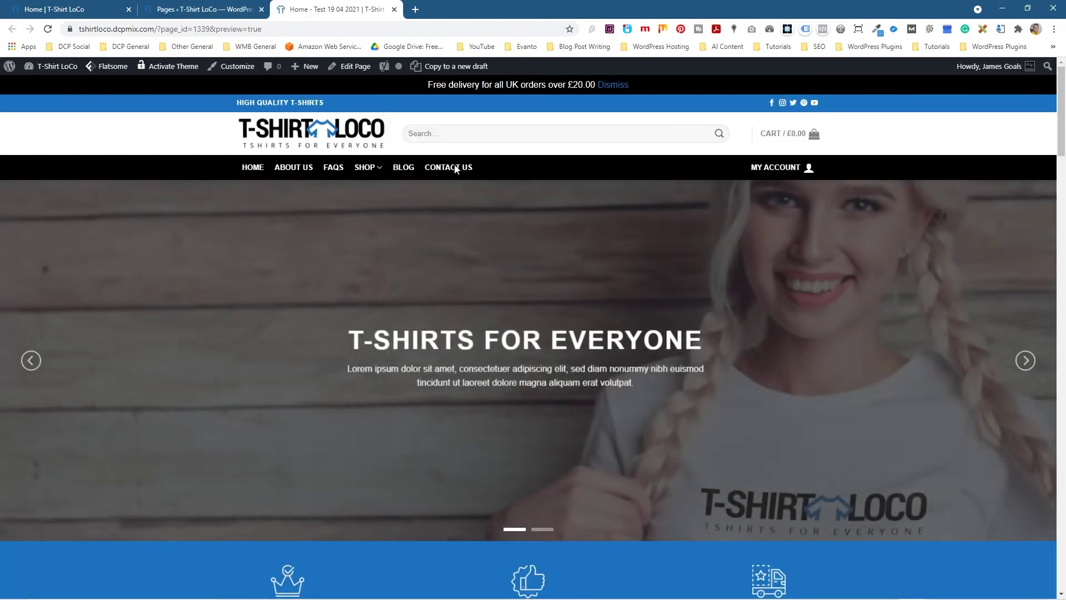
# - Open the Home – Test 19 04 2021 draft in UX Builder and bring up the hero text element's editor
pyautogui.moveTo(349, 66)
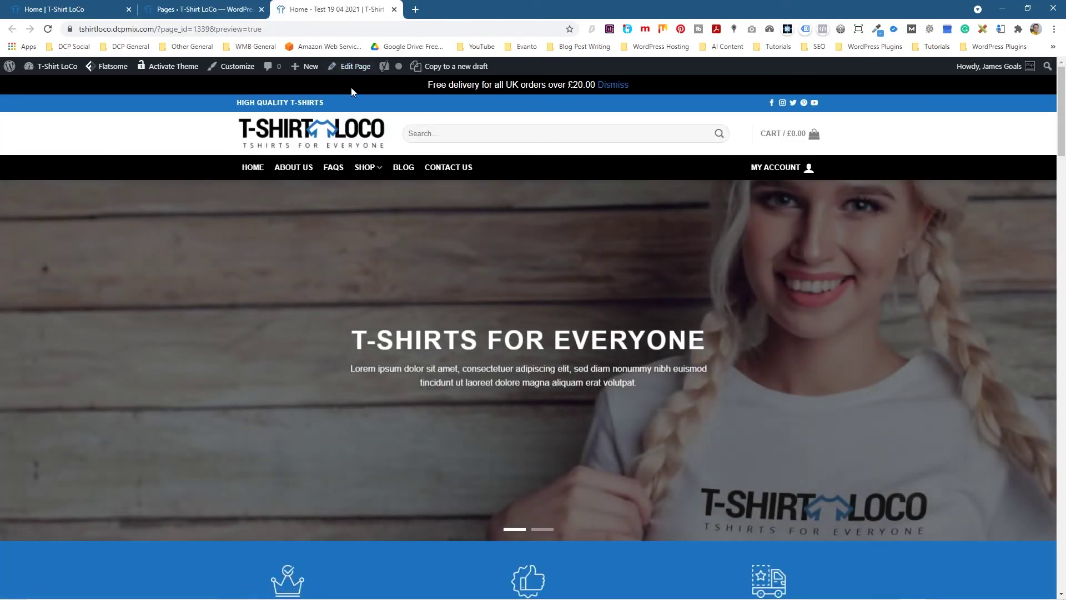
pyautogui.click(352, 87)
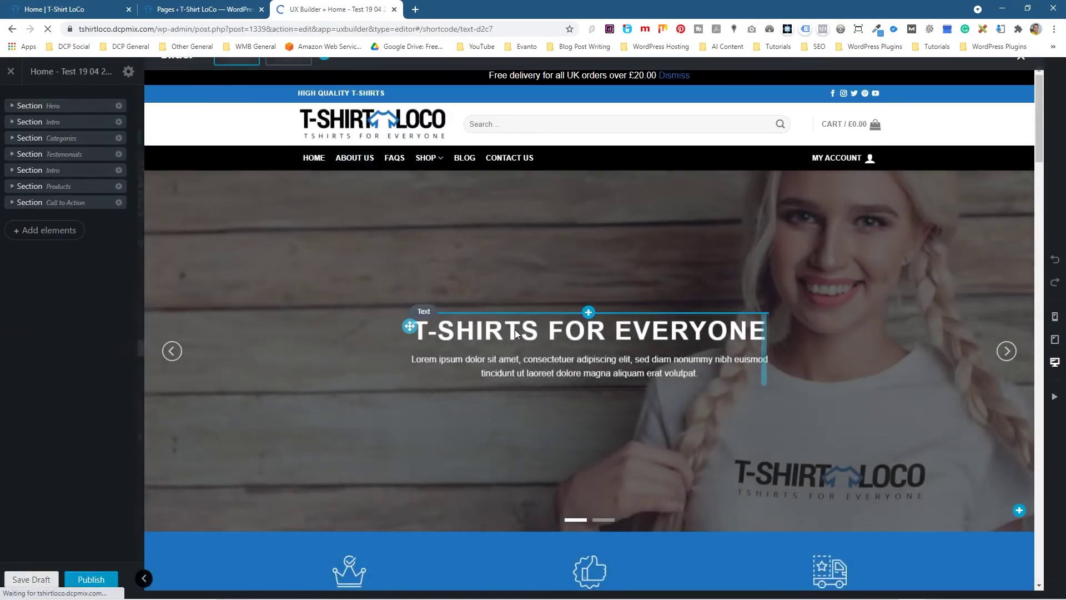
pyautogui.click(516, 334)
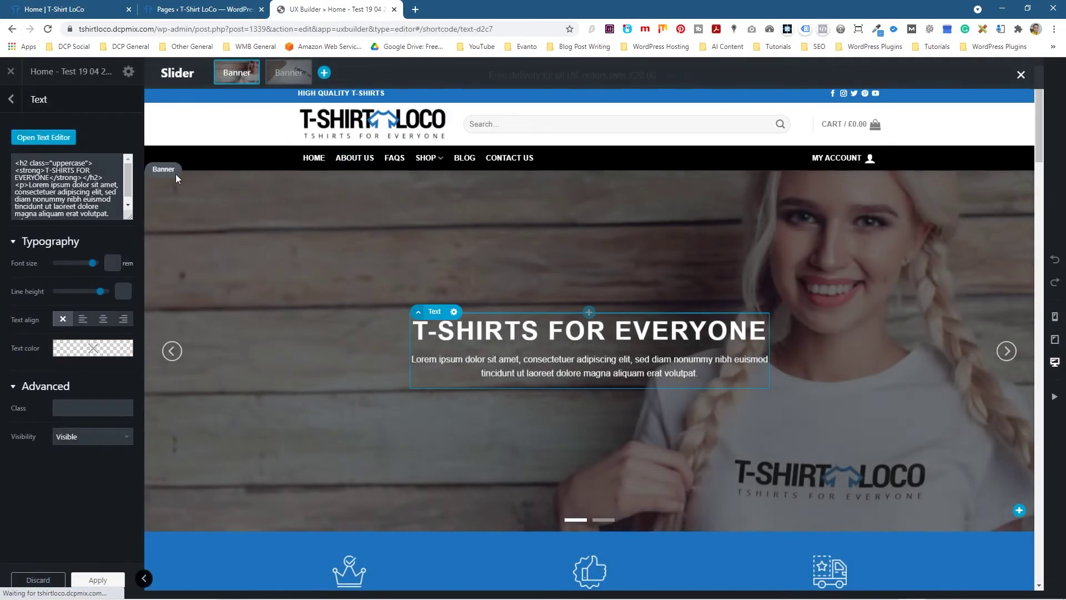
pyautogui.click(43, 136)
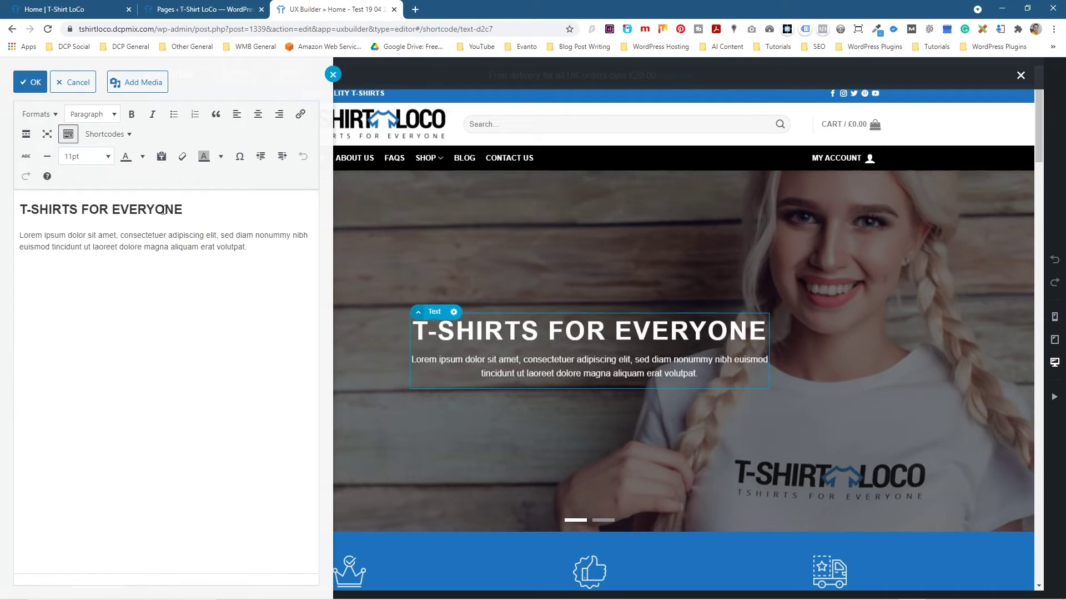
# - Replace the Lorem ipsum paragraph under T-SHIRTS FOR EVERYONE with 'Checkout some awesome products', correcting the typos
pyautogui.click(198, 208)
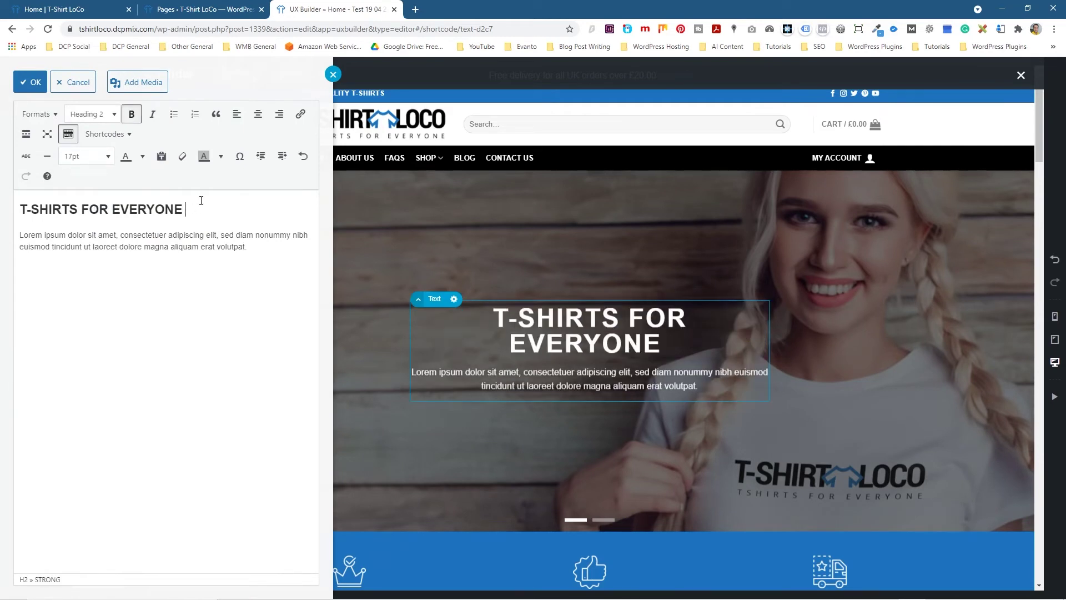
pyautogui.moveTo(280, 261); pyautogui.dragTo(7, 229)
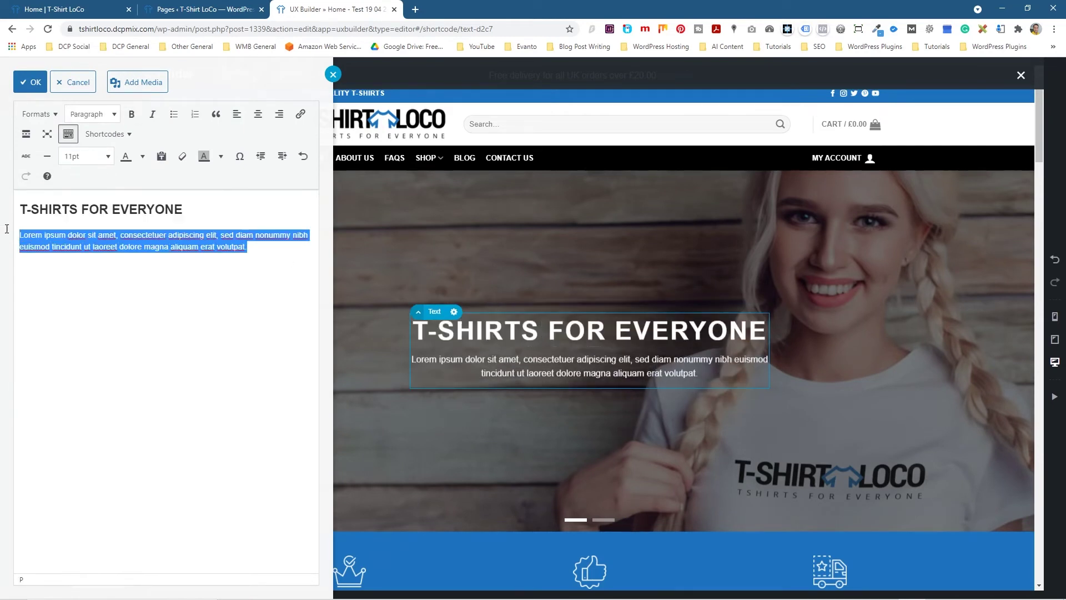
pyautogui.press('BackSpace')
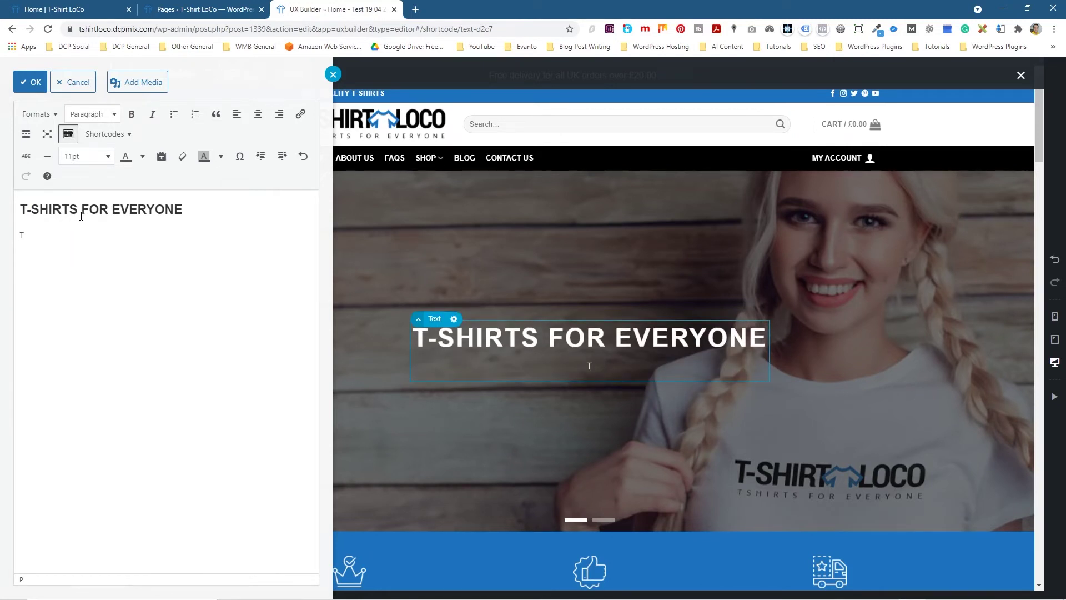
pyautogui.write('Checkout some awseom')
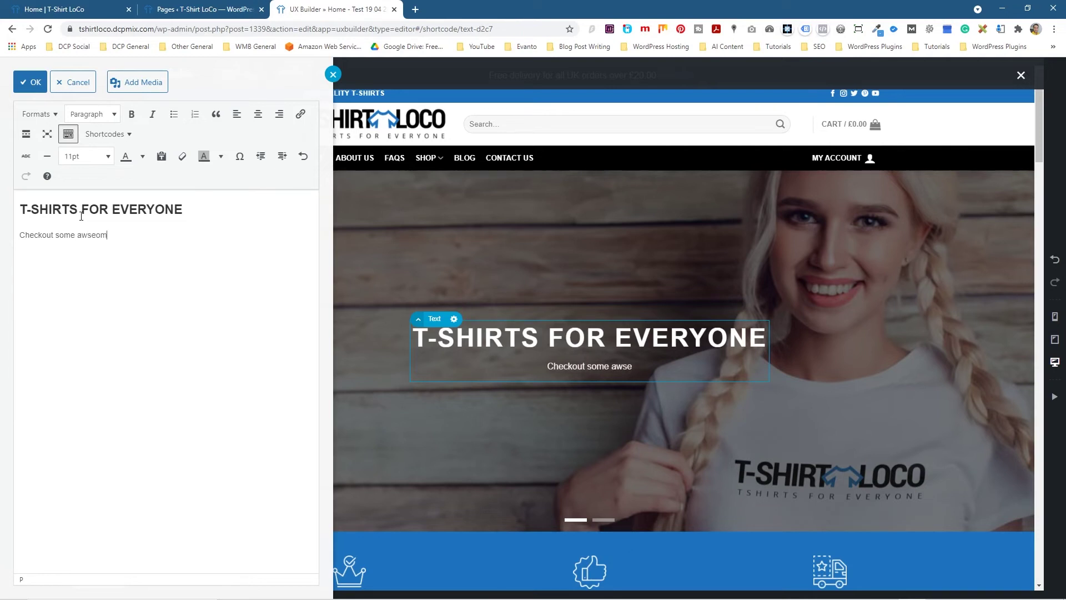
pyautogui.write('e ')
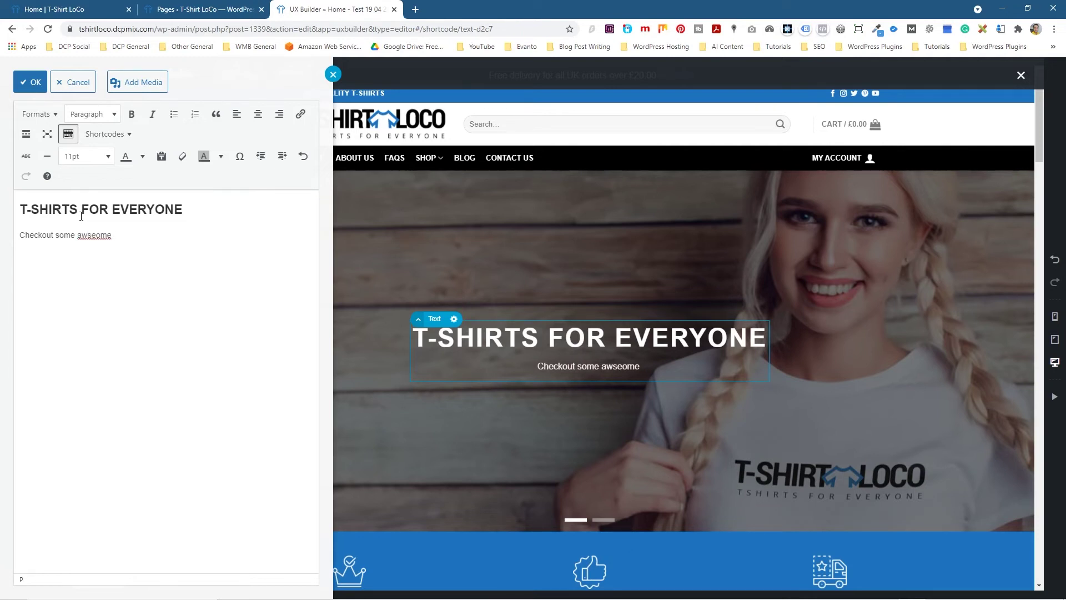
pyautogui.write('produv')
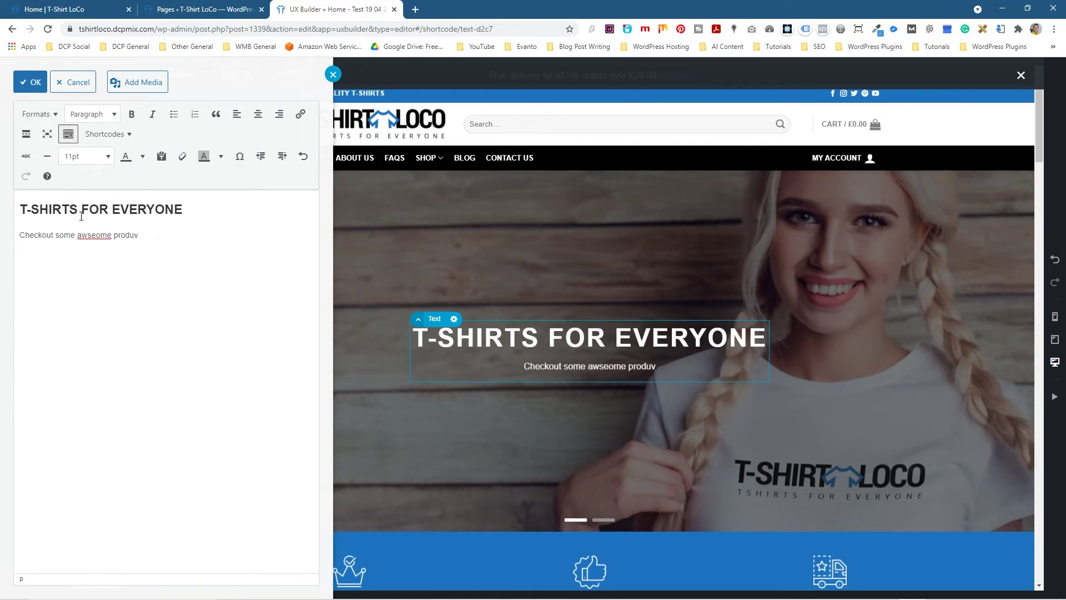
pyautogui.press('BackSpace')
pyautogui.write('cts')
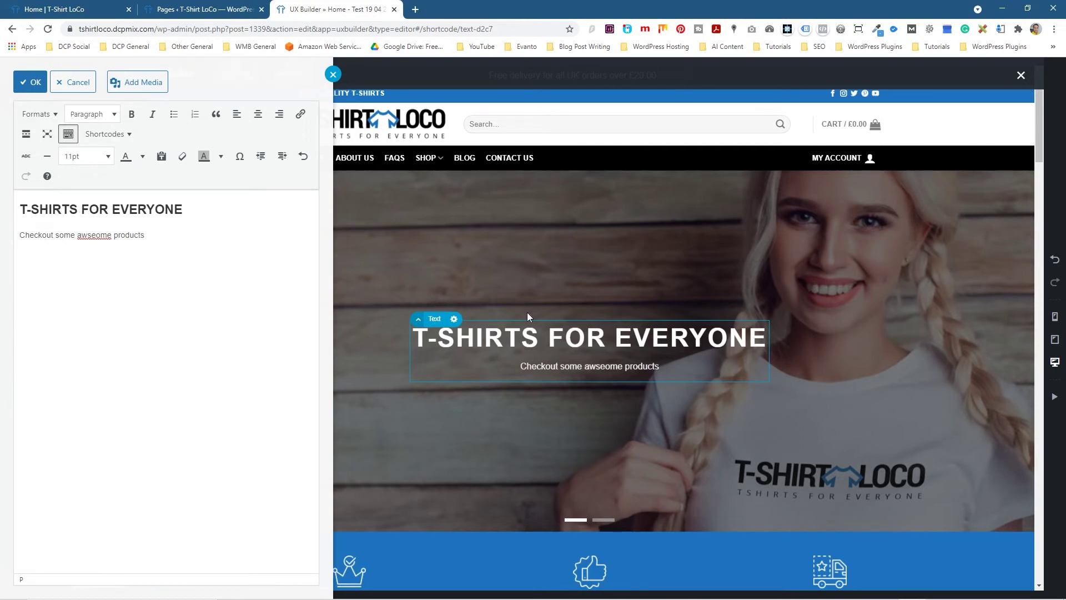
pyautogui.rightClick(93, 236)
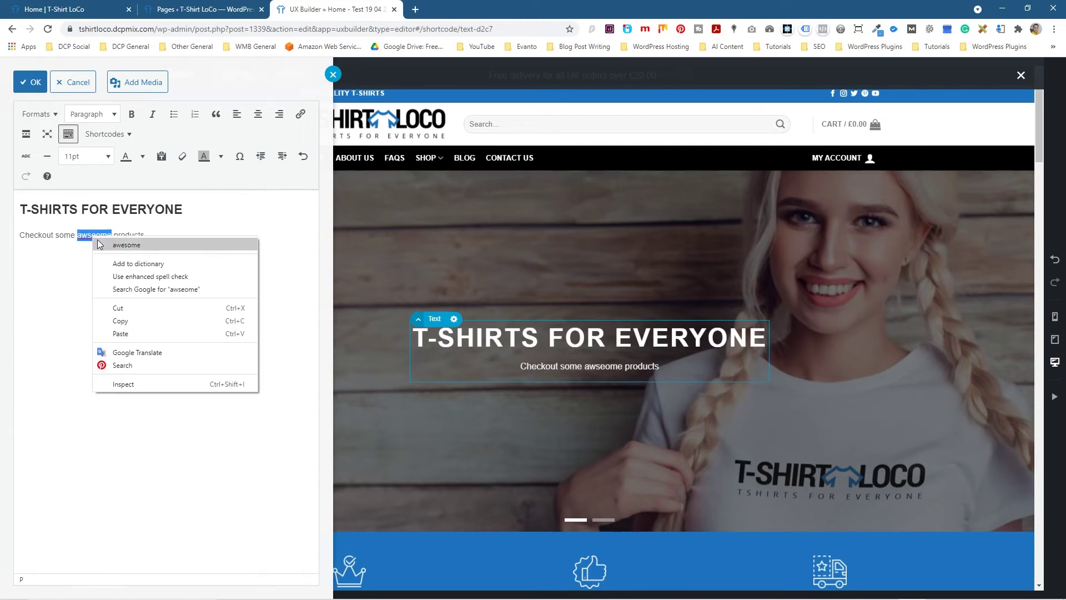
pyautogui.click(113, 248)
pyautogui.click(30, 81)
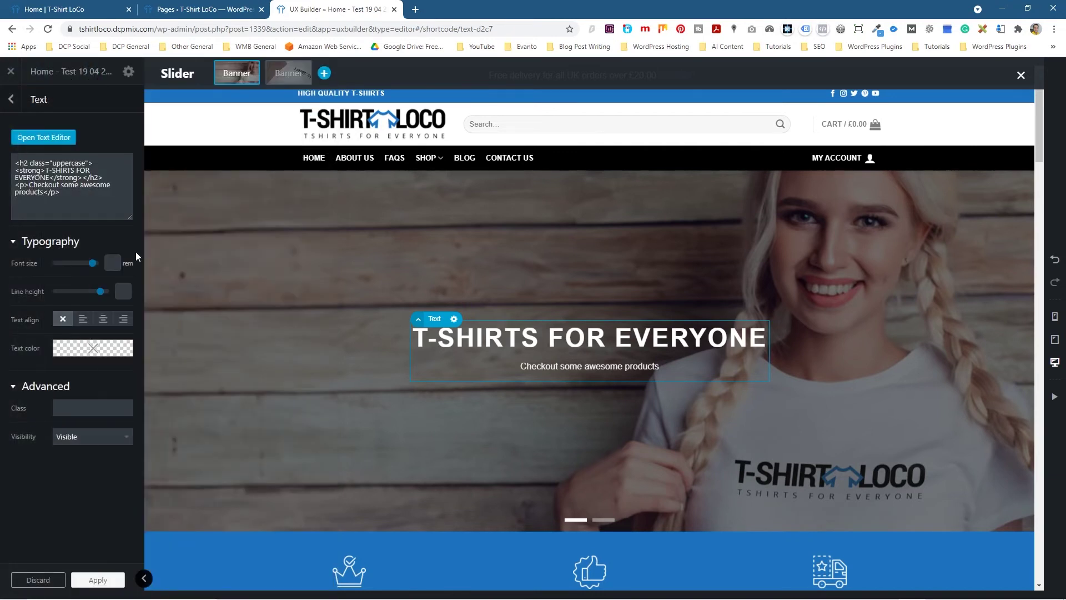
# - Apply and publish the edited page, exit UX Builder, and swipe through the hero slides
pyautogui.click(99, 583)
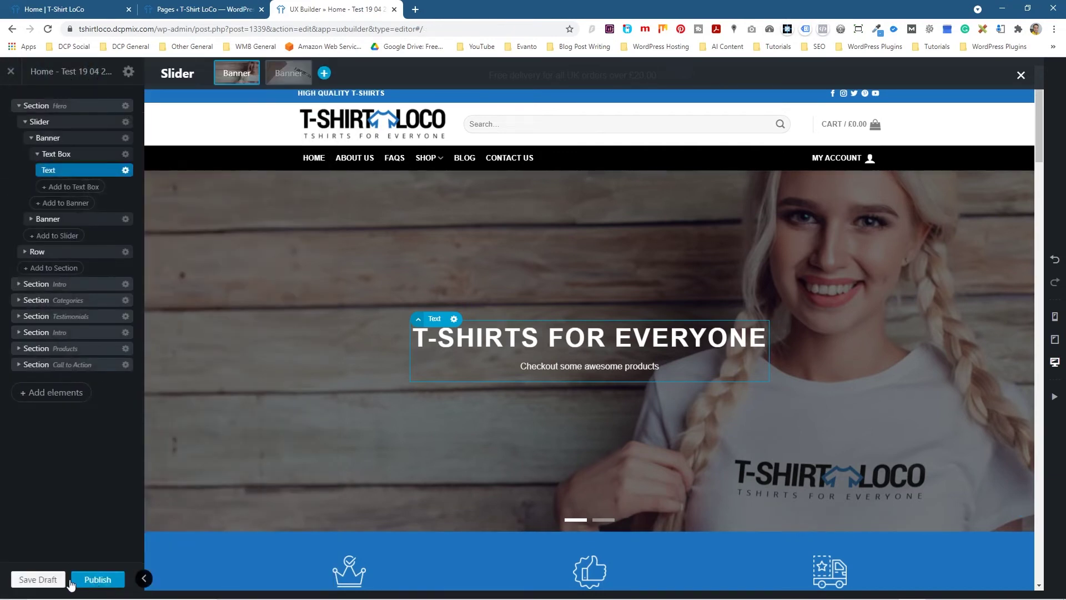
pyautogui.click(76, 581)
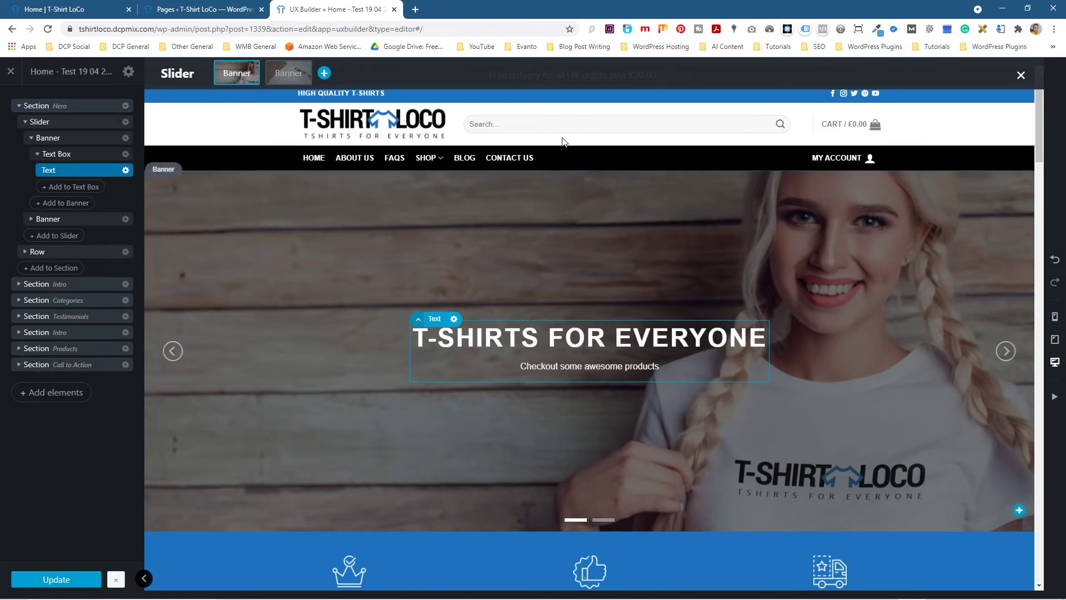
pyautogui.click(11, 73)
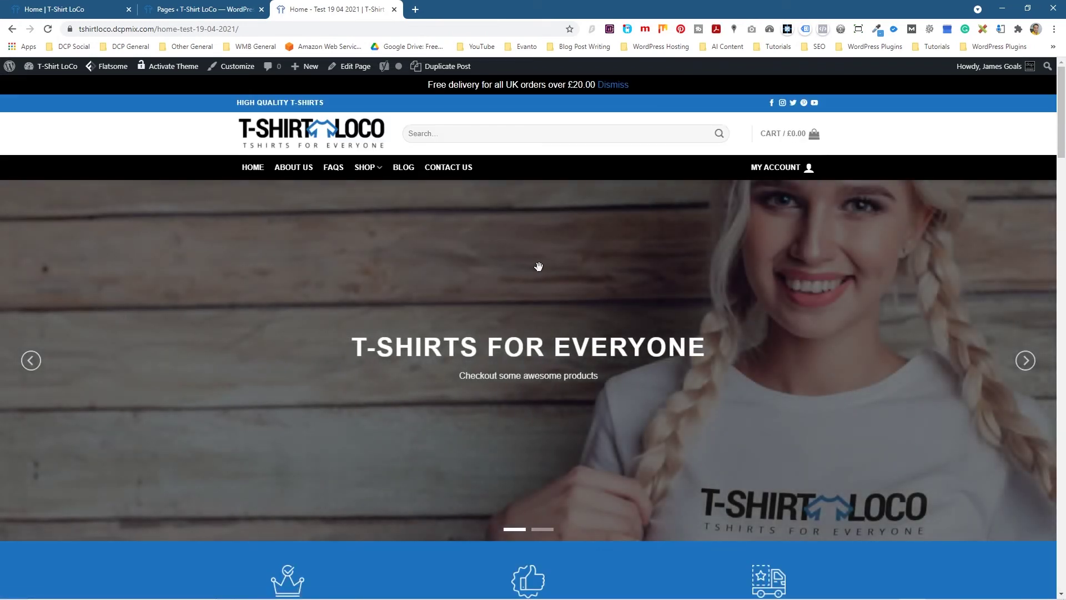
pyautogui.moveTo(736, 311); pyautogui.dragTo(222, 340)
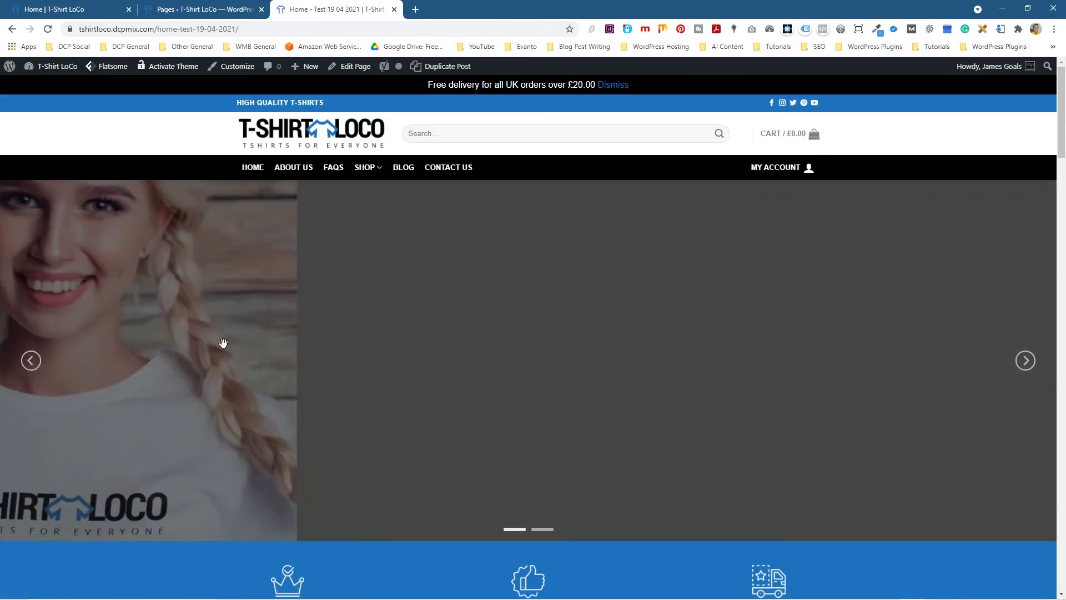
pyautogui.moveTo(393, 388); pyautogui.dragTo(612, 369)
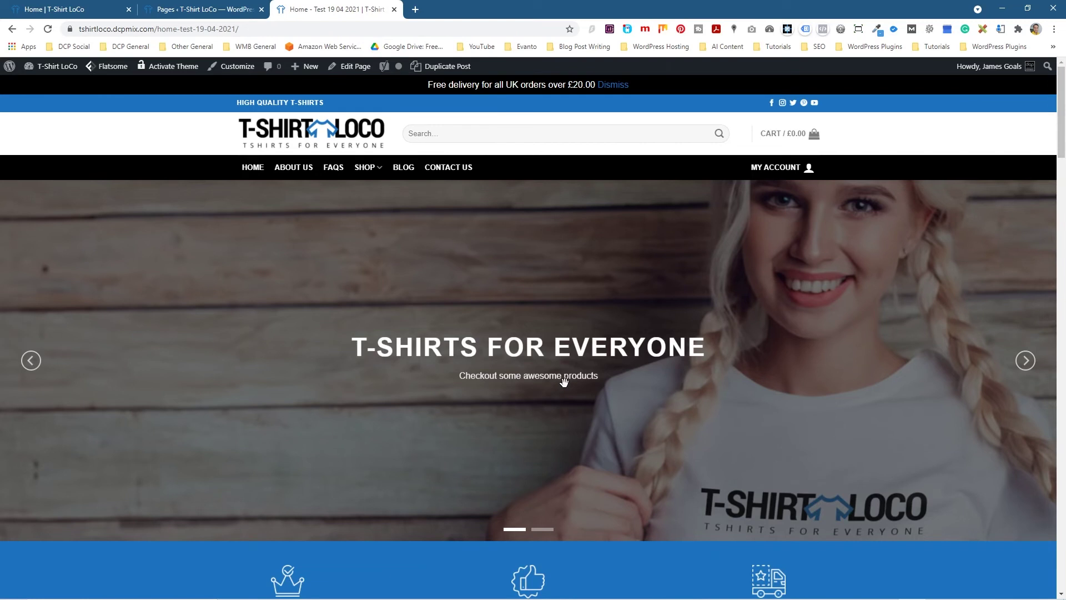
# - Copy the test page's web address from the address bar
pyautogui.click(213, 30)
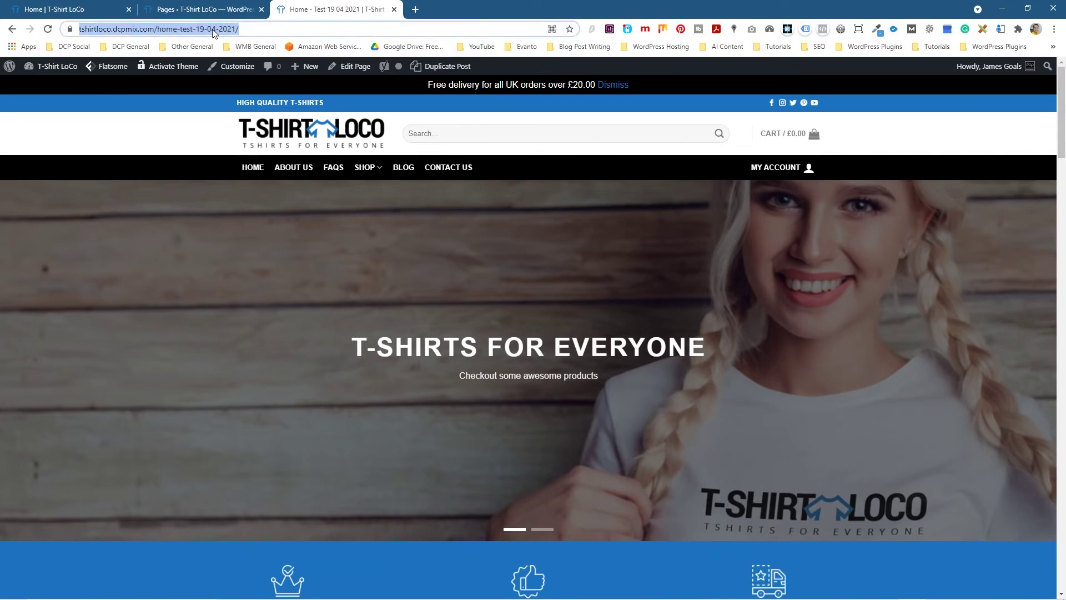
pyautogui.rightClick(214, 32)
pyautogui.click(239, 92)
# - Return to the Pages admin list and close the live test page's tab
pyautogui.click(213, 10)
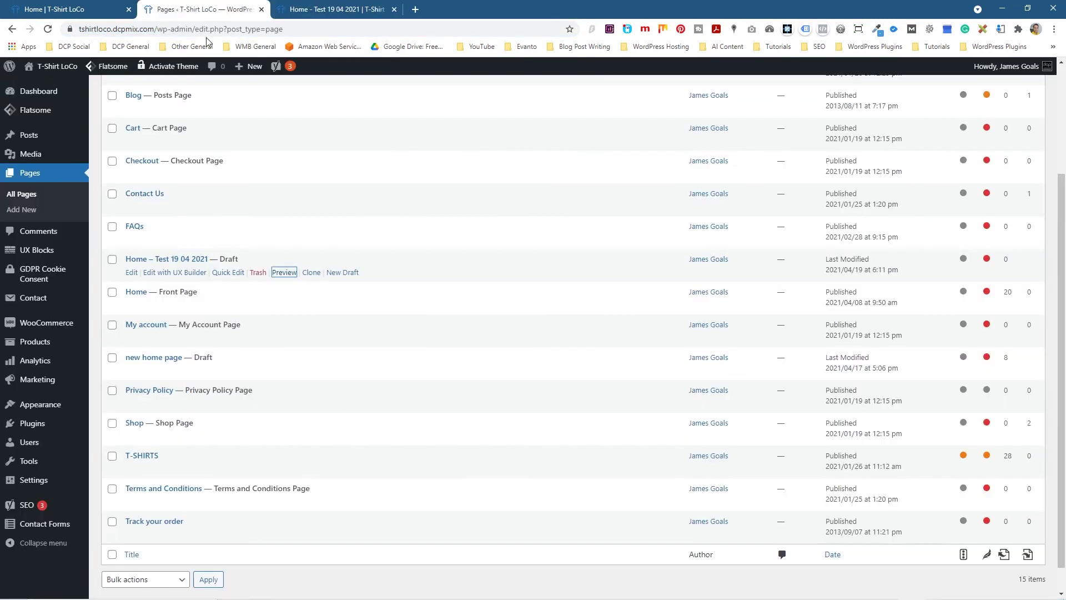
pyautogui.doubleClick(228, 259)
pyautogui.click(256, 260)
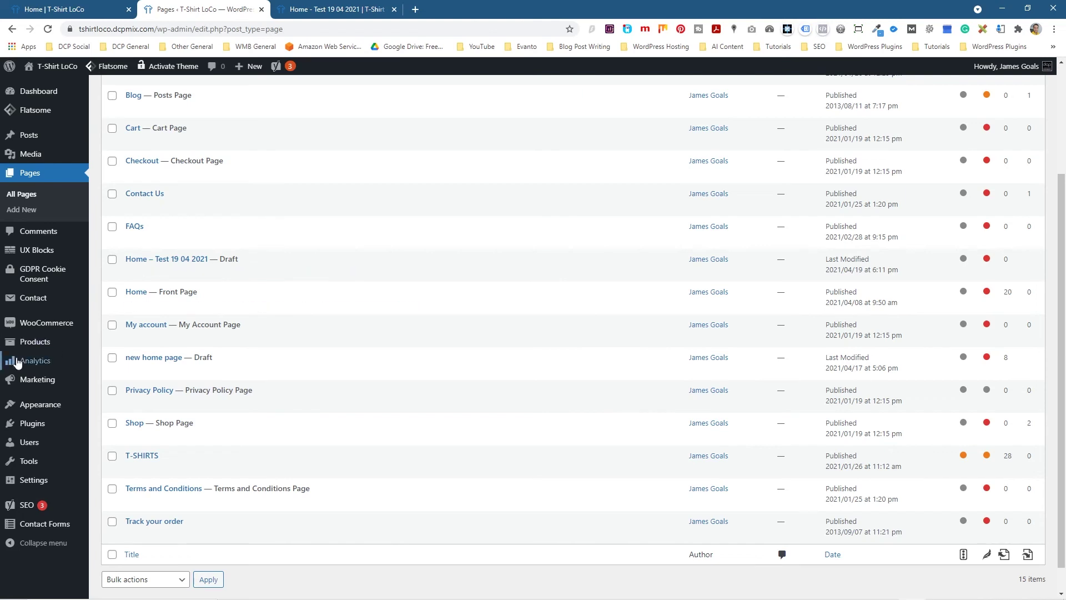
pyautogui.moveTo(31, 345)
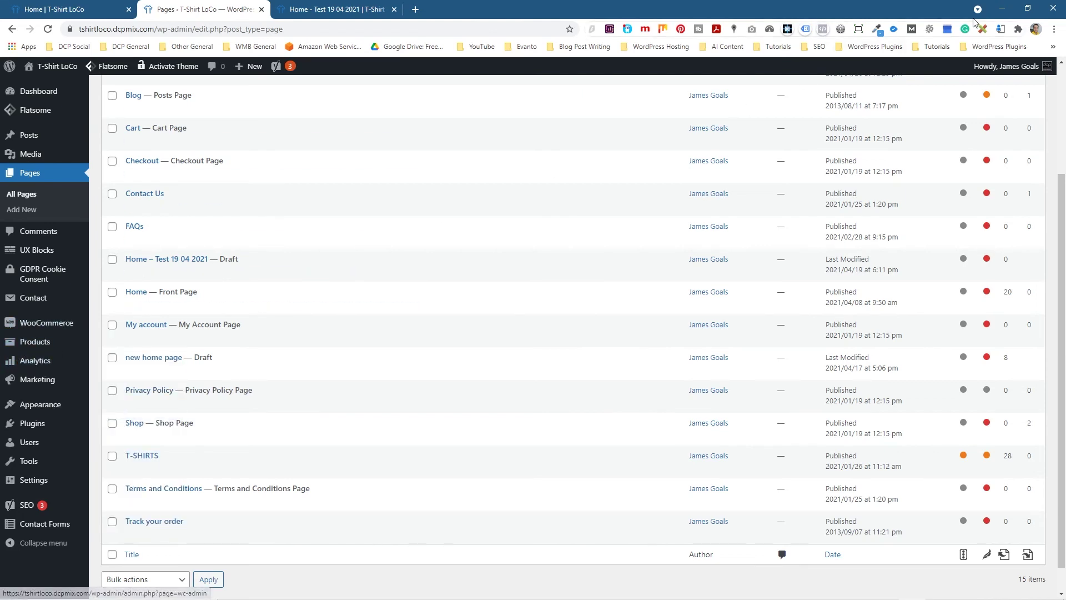
pyautogui.click(394, 9)
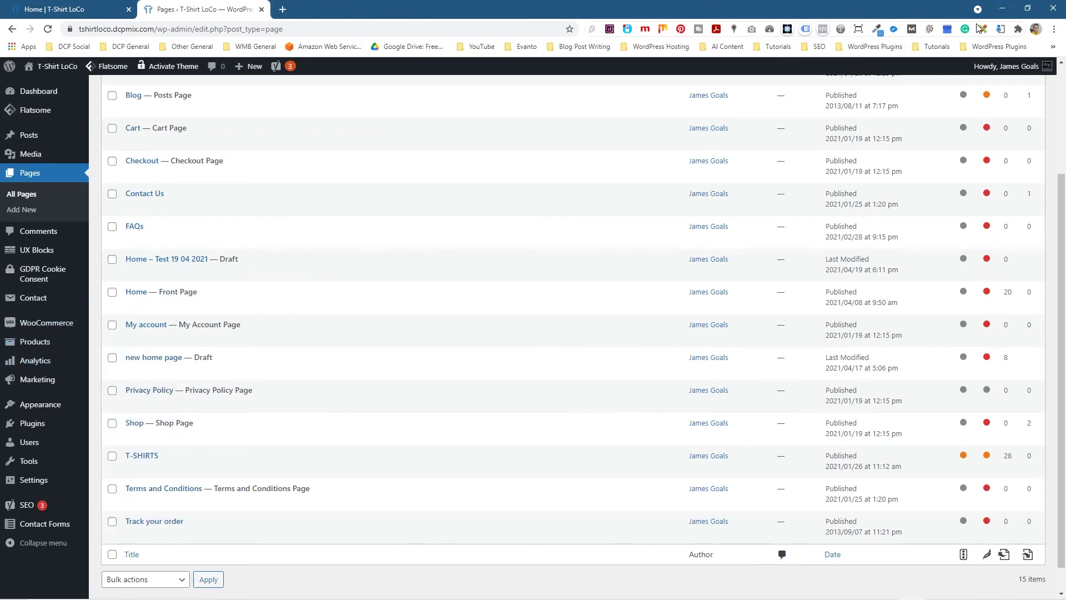